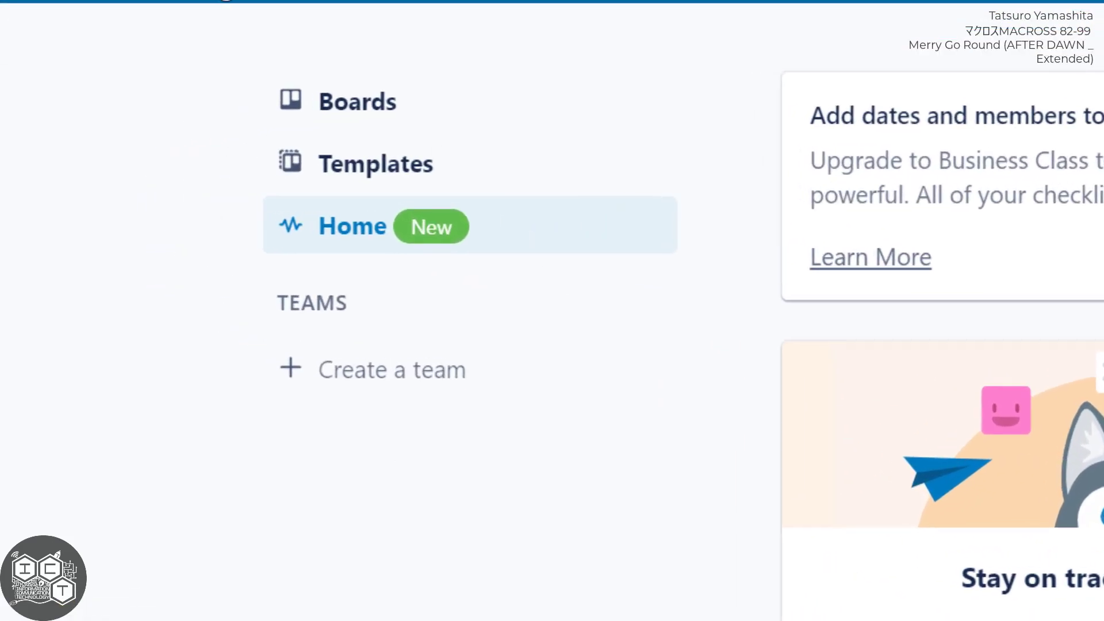
Start a new personal board and title it JRPG.
left_click(224, 0)
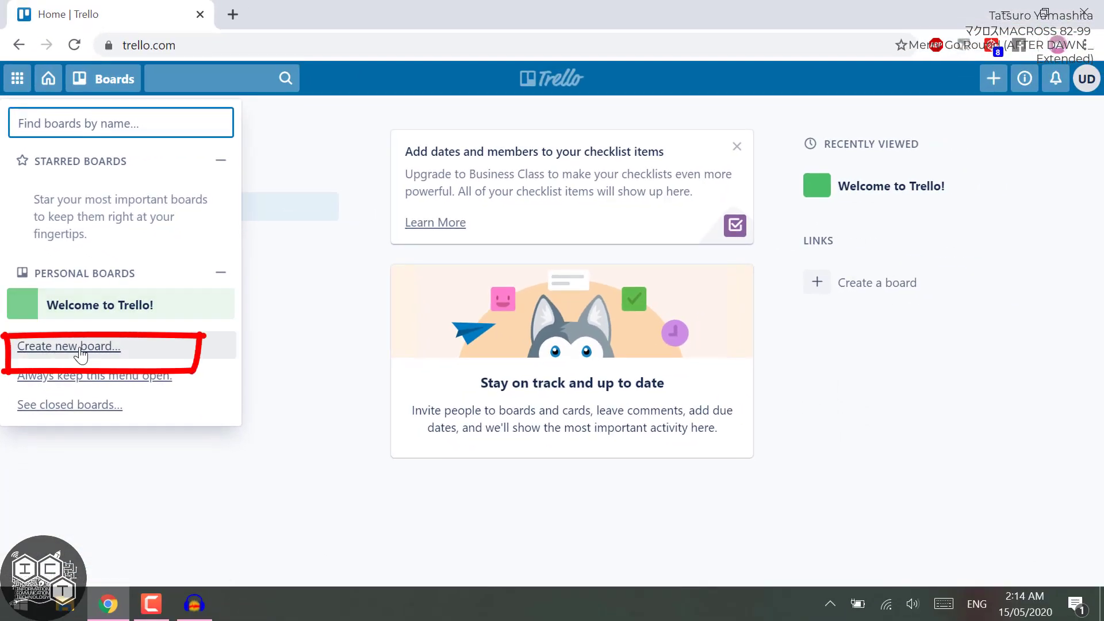
left_click(80, 355)
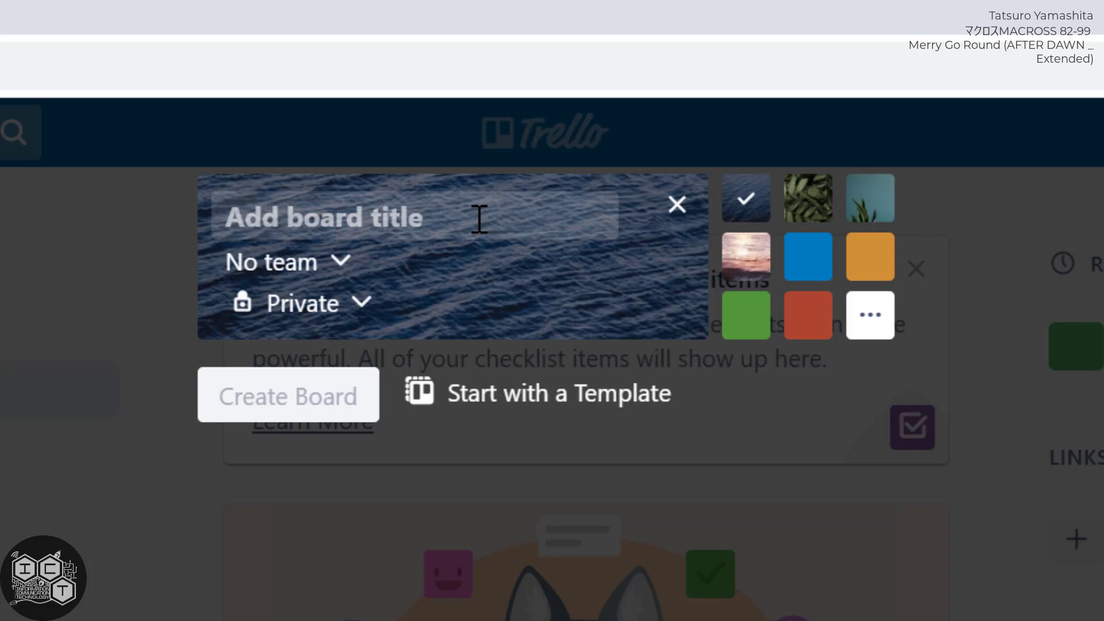
type("J")
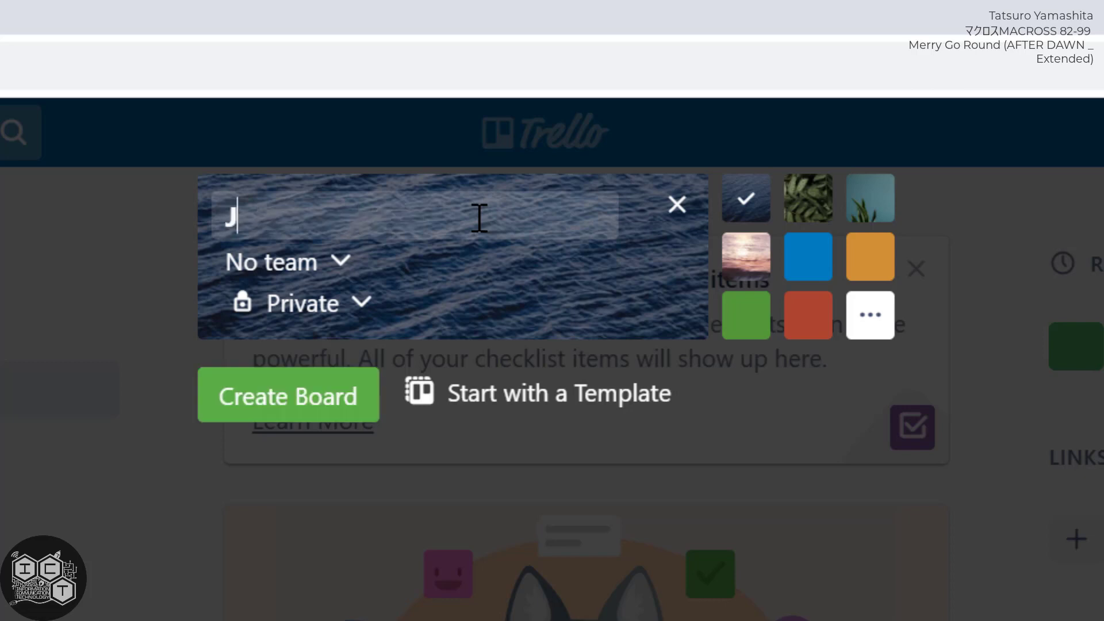
type("RPG")
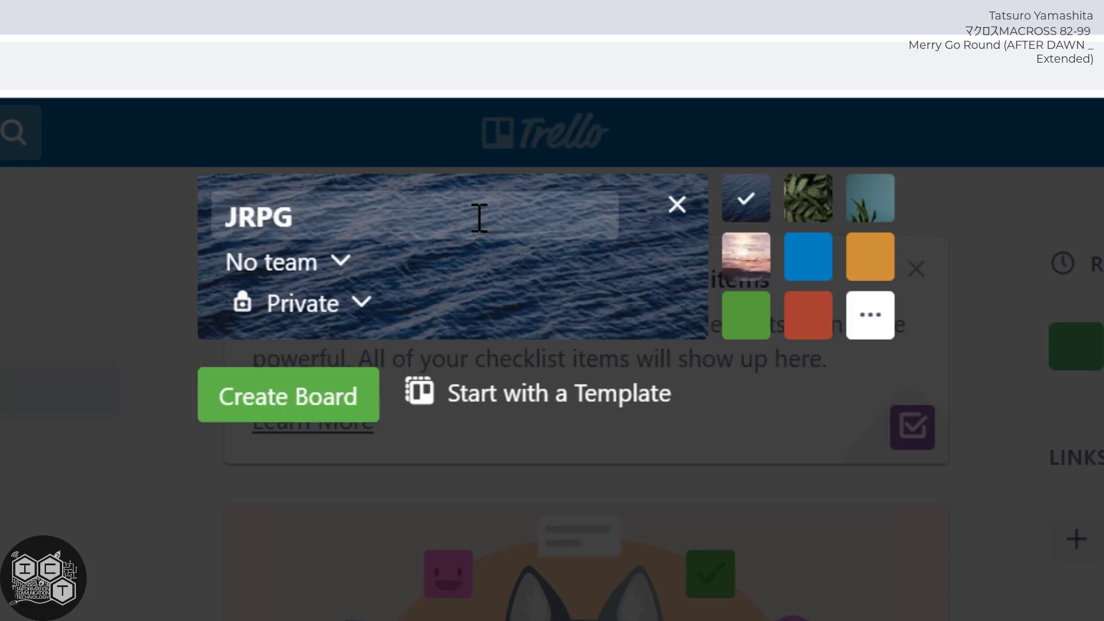
Review the team and visibility options for the JRPG board.
left_click(344, 278)
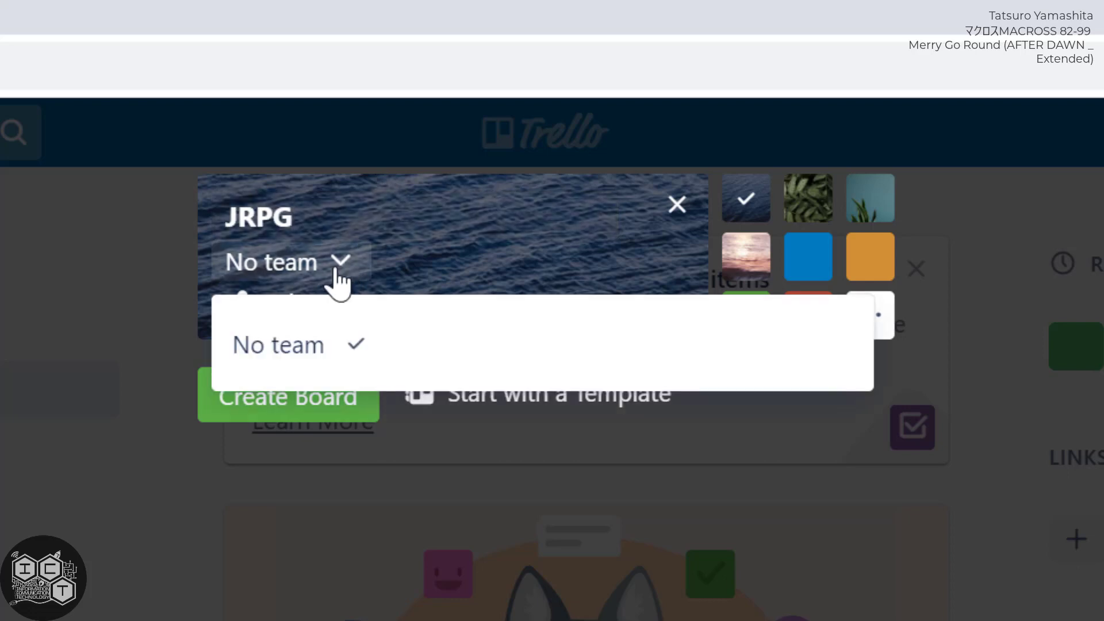
left_click(340, 277)
left_click(362, 305)
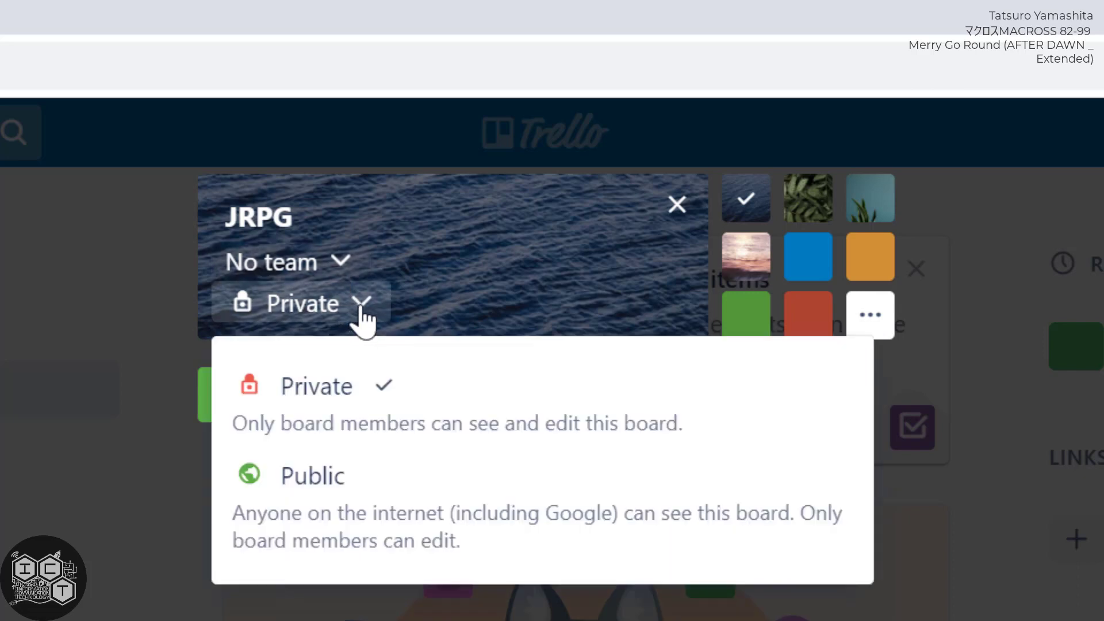
left_click(361, 308)
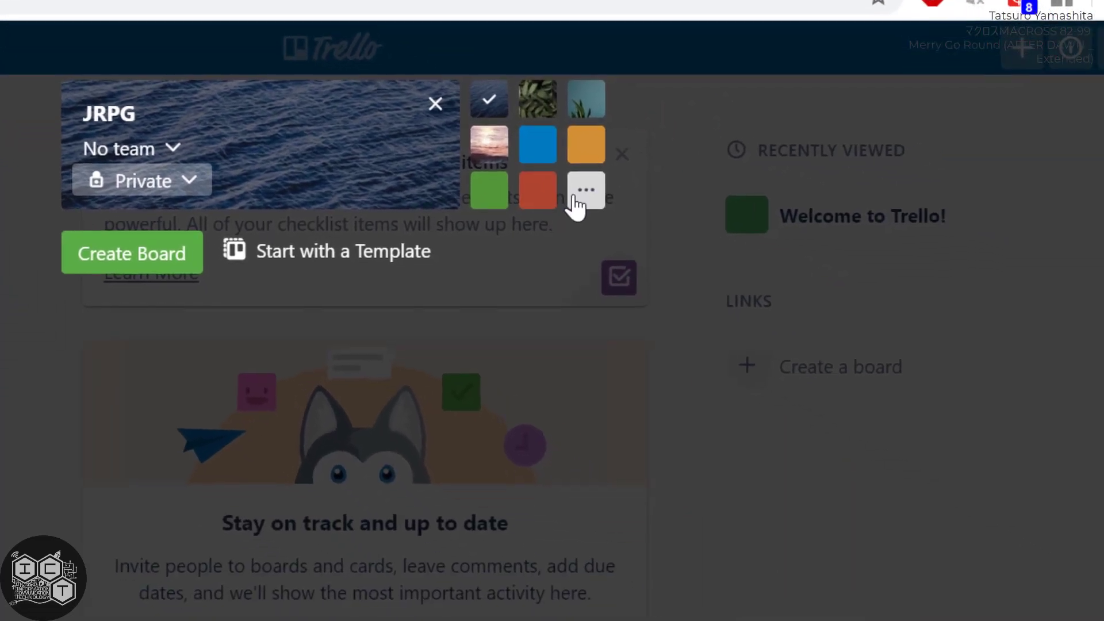
Give the board the teal plant photo background, create it, and close the board's side menu.
left_click(868, 319)
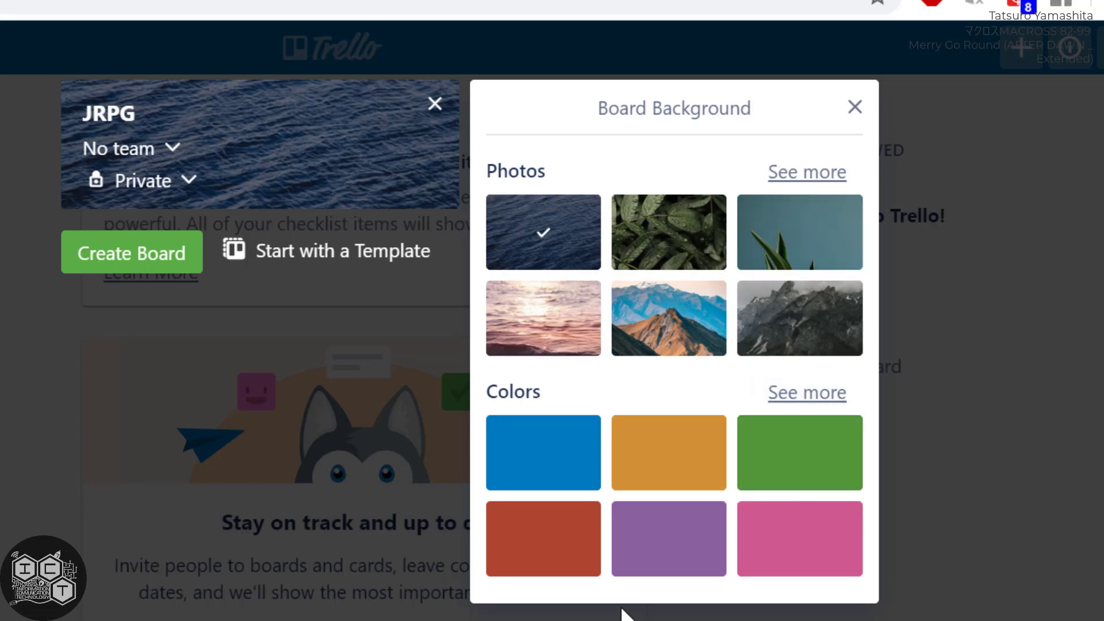
left_click(785, 233)
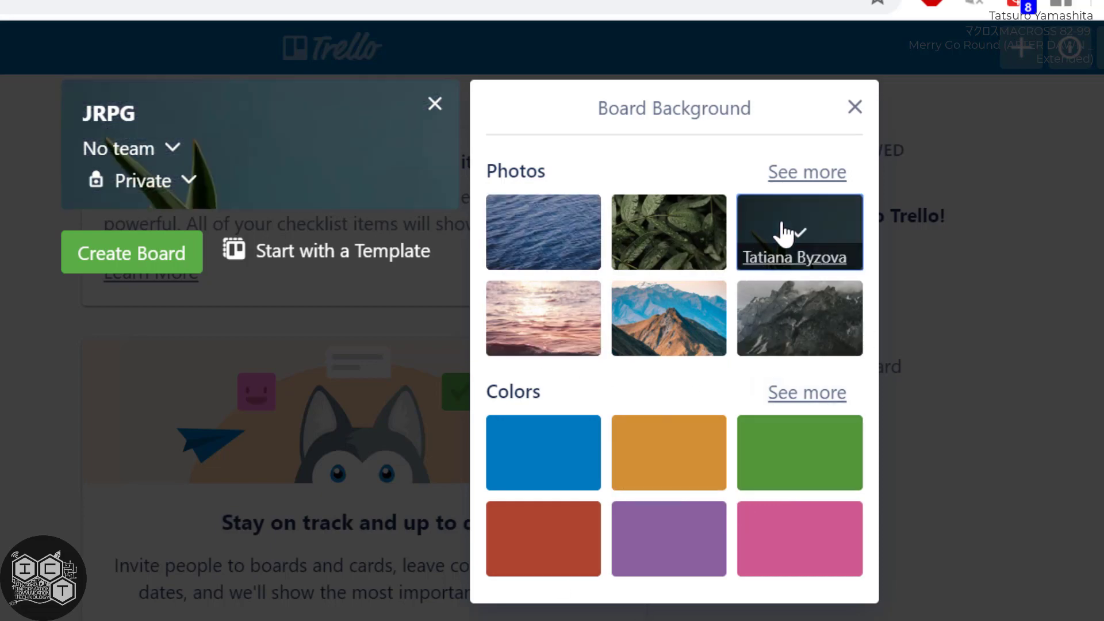
left_click(156, 268)
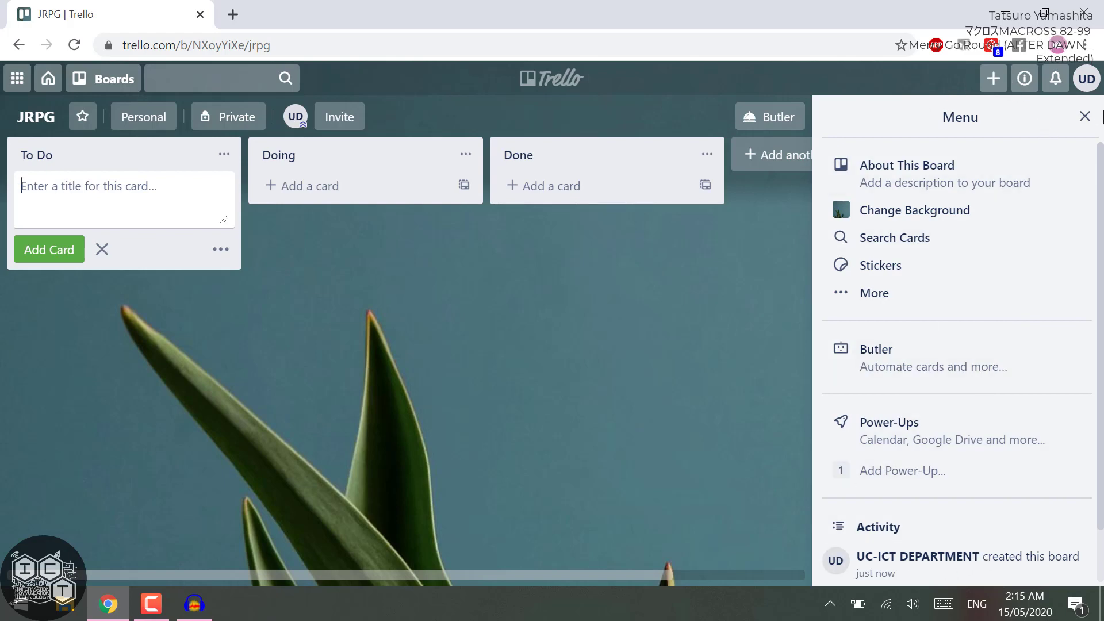
left_click(1085, 118)
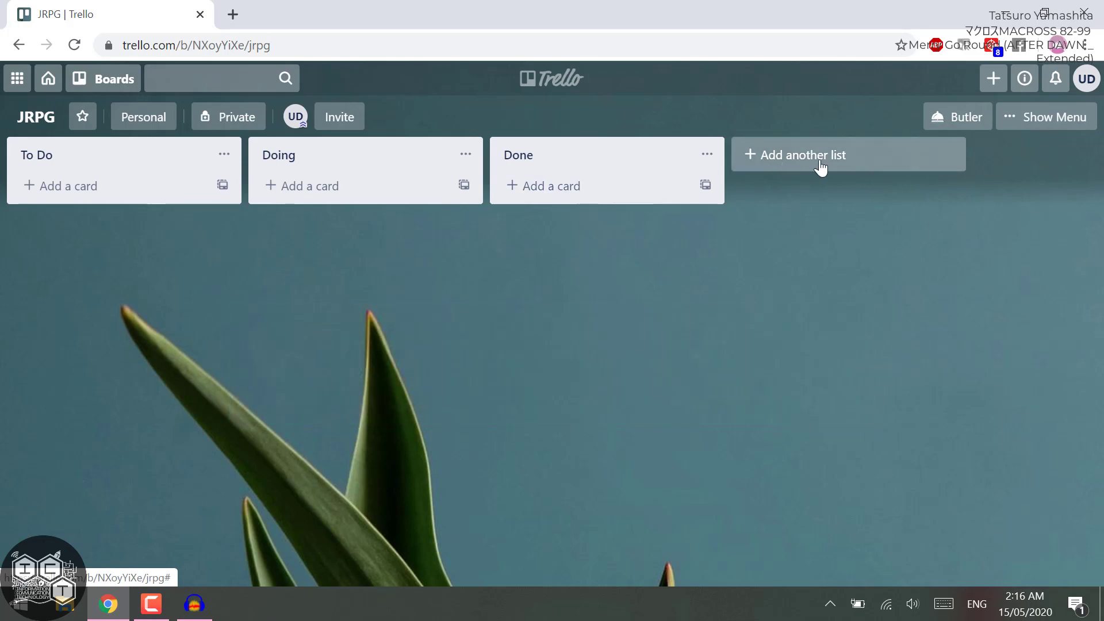
Draft another list titled "Research - To Do" on the board.
left_click(815, 165)
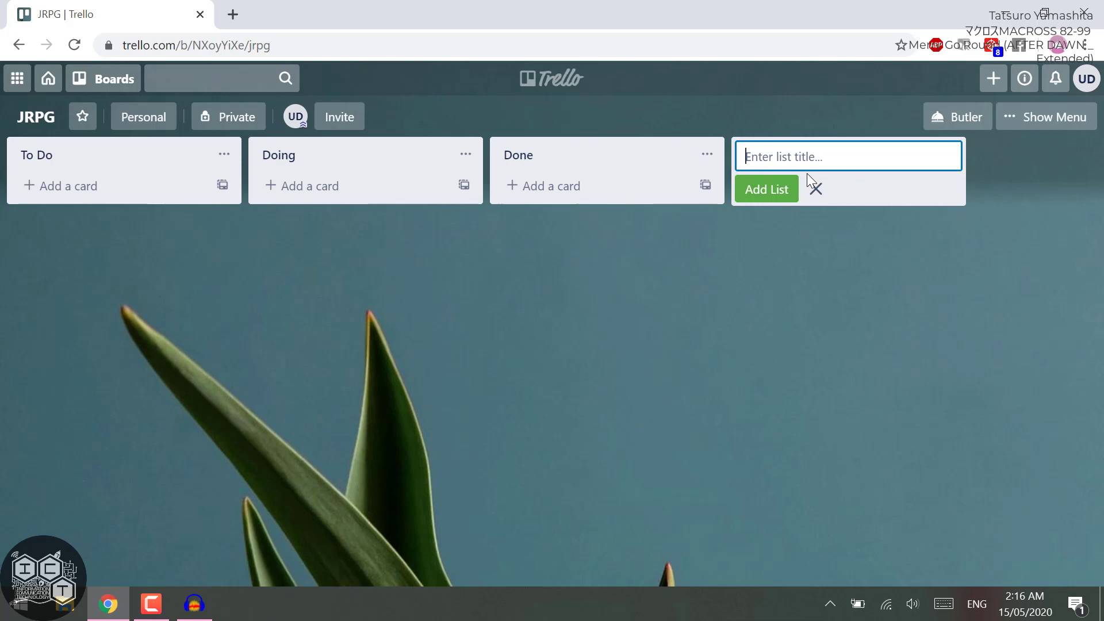
type("Research - To Do")
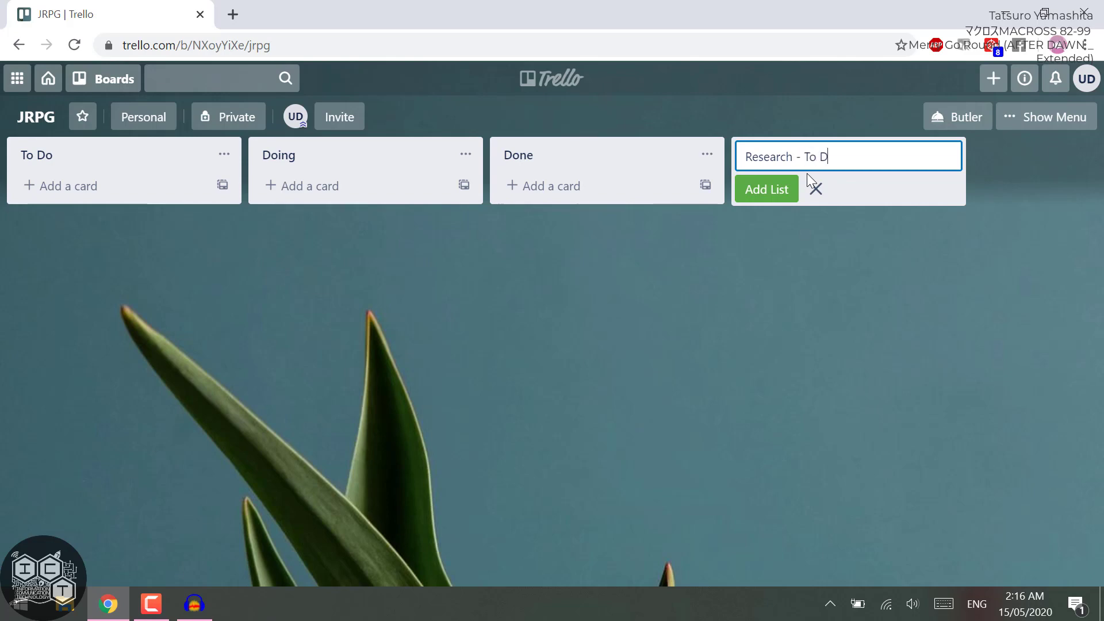
Rename the To Do list as "Game Development - To Do" and discard the unsaved list draft.
left_click(68, 157)
key("Left")
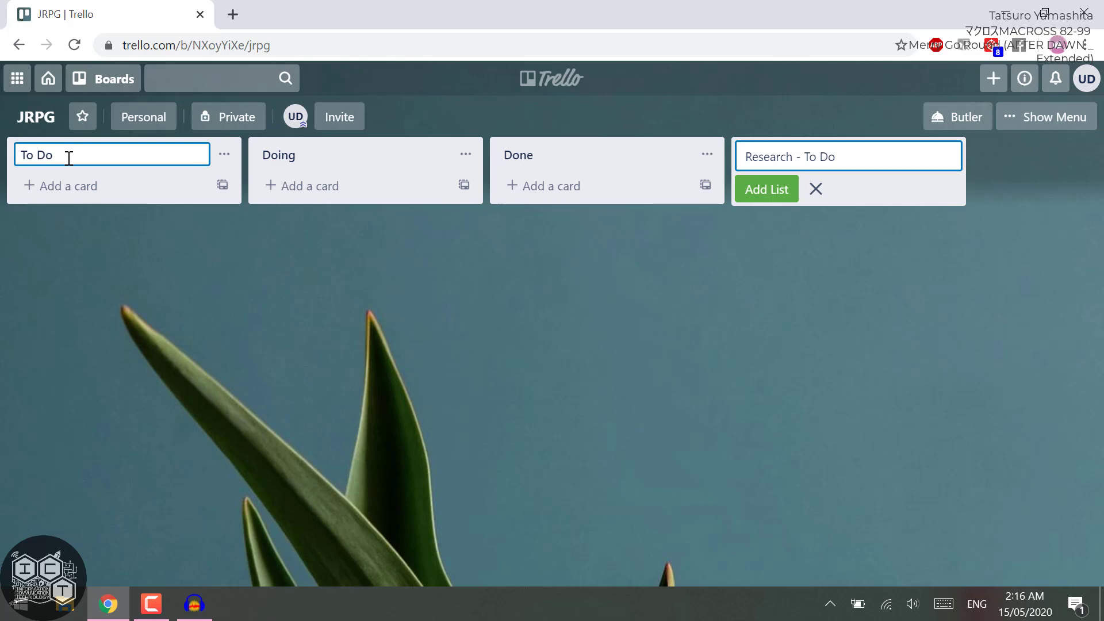
type("Game Development ")
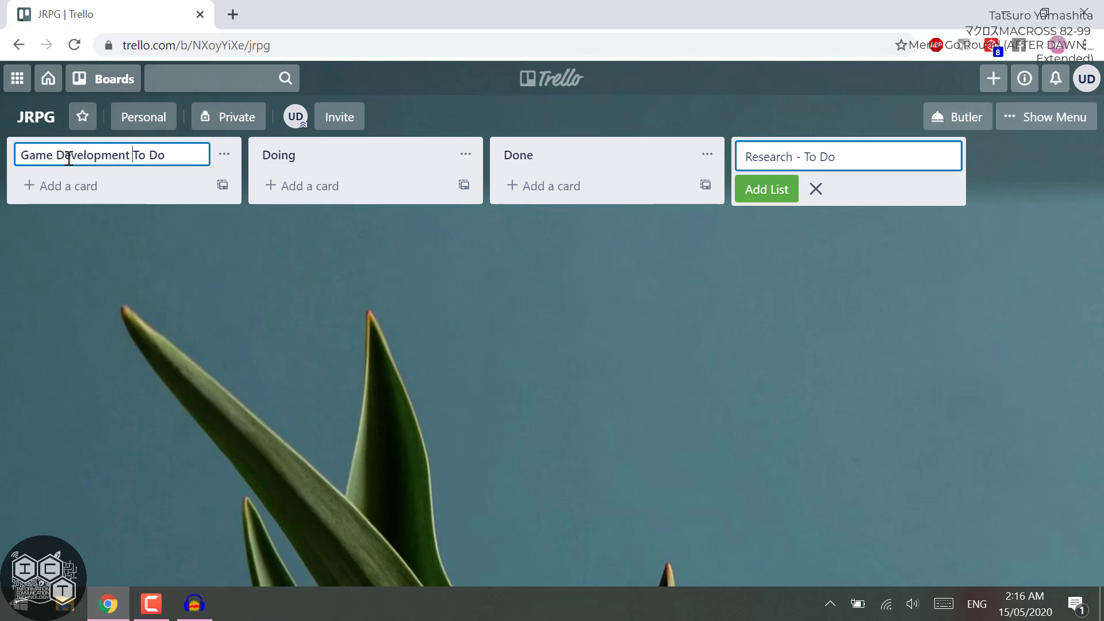
type("-")
key("Return")
left_click(816, 193)
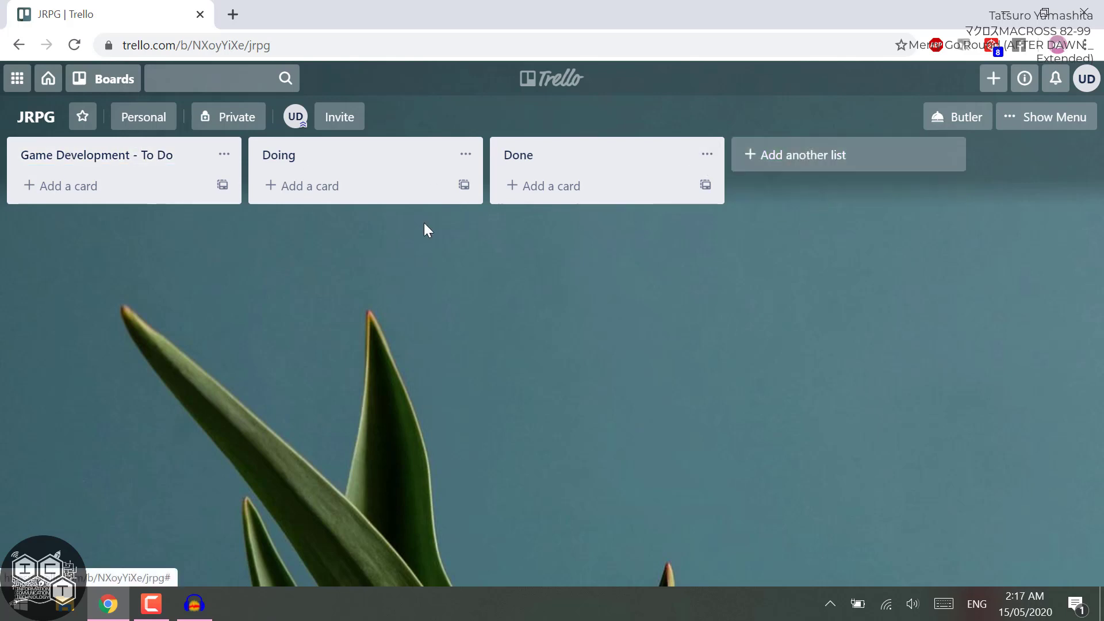
Remove the "Game Development - " prefix so the first list is titled "To Do".
left_click(141, 156)
left_click_drag(143, 155, 12, 148)
left_click(251, 223)
left_click(131, 157)
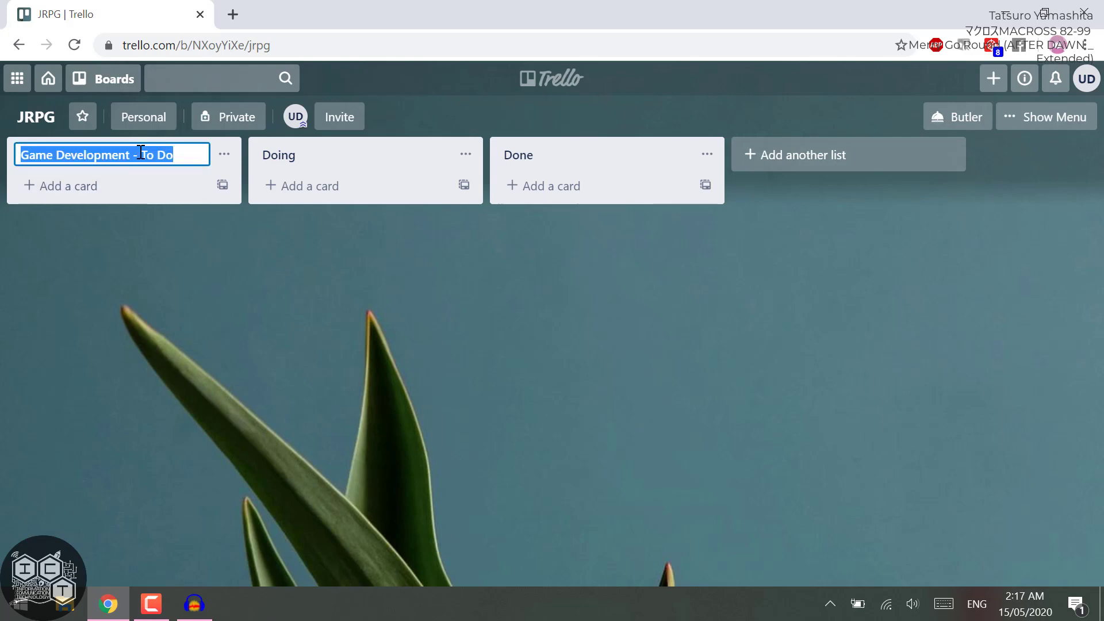
left_click(137, 155)
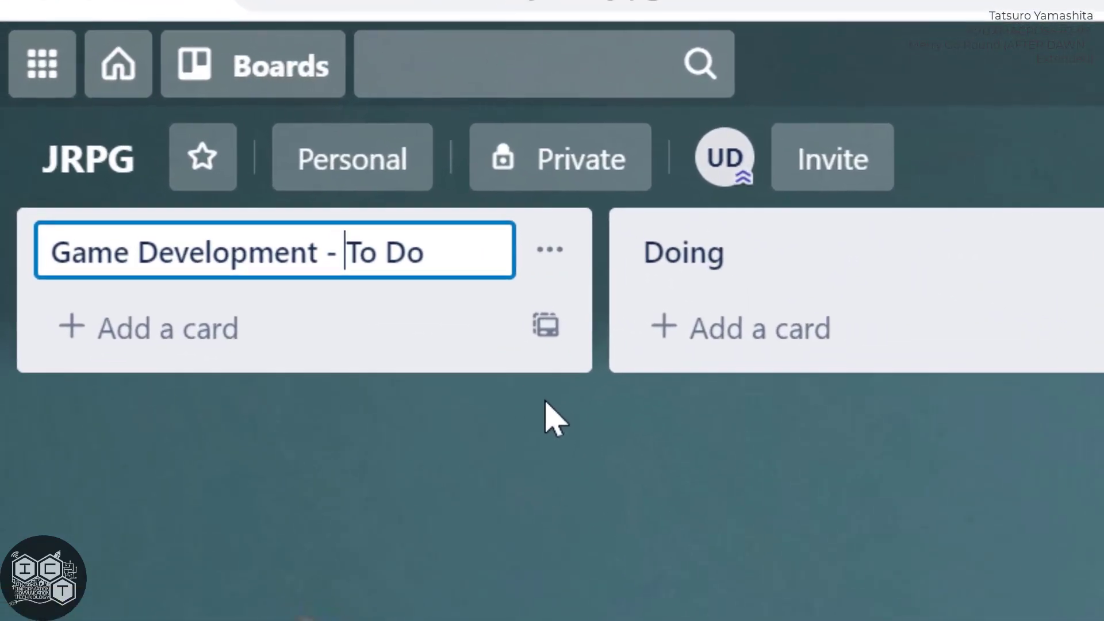
key("Delete")
key("BackSpace")
key("BackSpace")
key("BackSpace")
key("BackSpace")
key("BackSpace")
key("BackSpace")
key("BackSpace")
key("BackSpace")
key("BackSpace")
key("BackSpace")
key("BackSpace")
key("BackSpace")
key("BackSpace")
key("BackSpace")
key("BackSpace")
key("BackSpace")
key("BackSpace")
key("BackSpace")
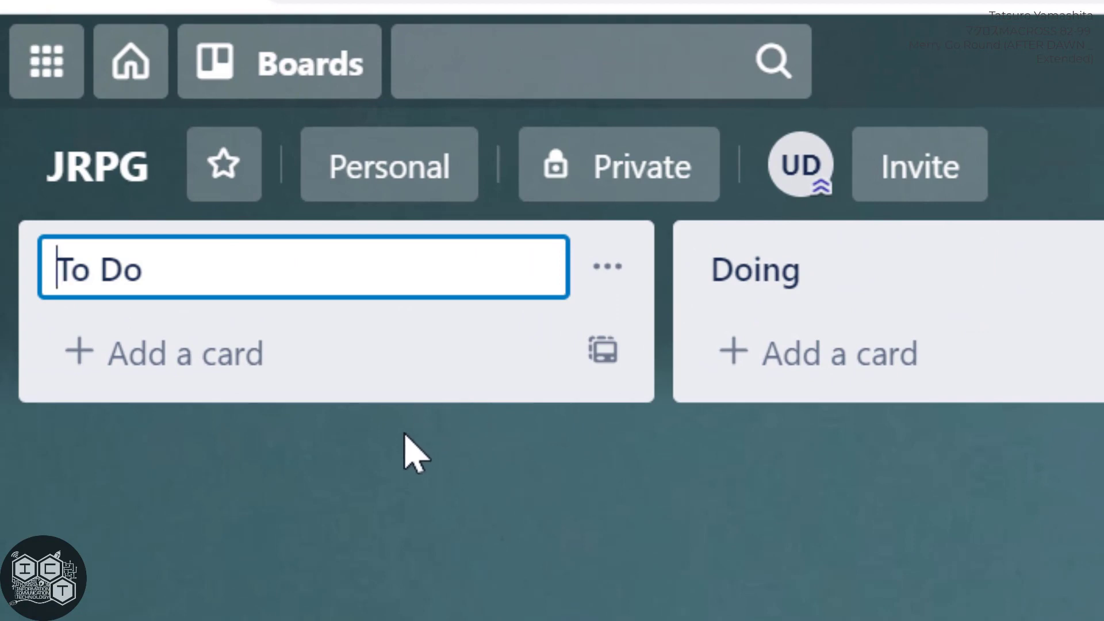
left_click(350, 545)
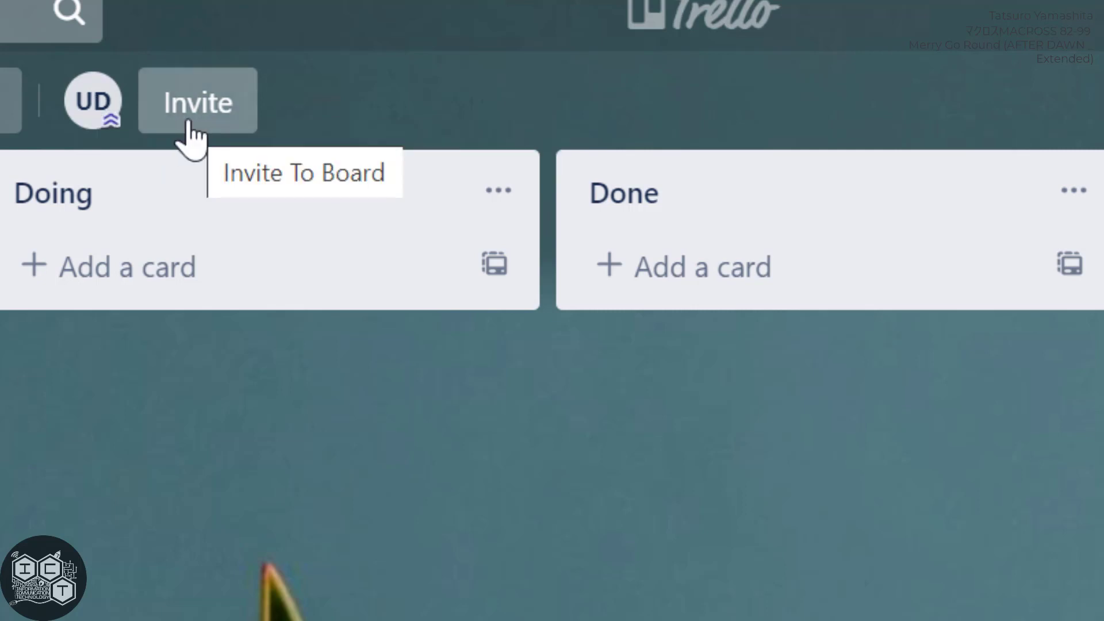
Create an invitation link for the JRPG board and copy it.
left_click(190, 131)
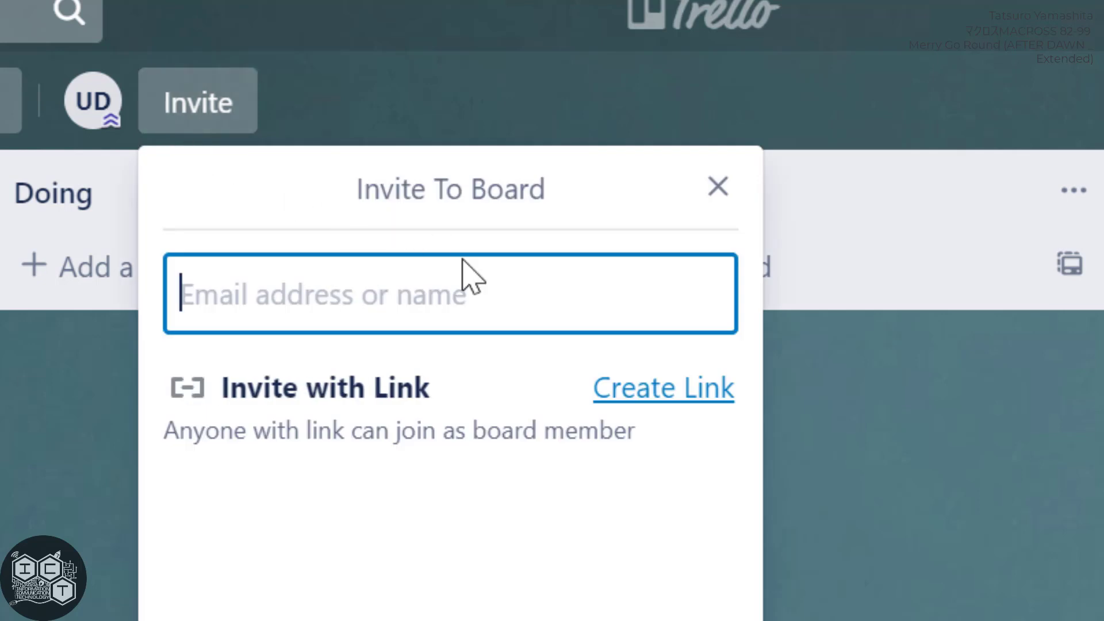
left_click(661, 397)
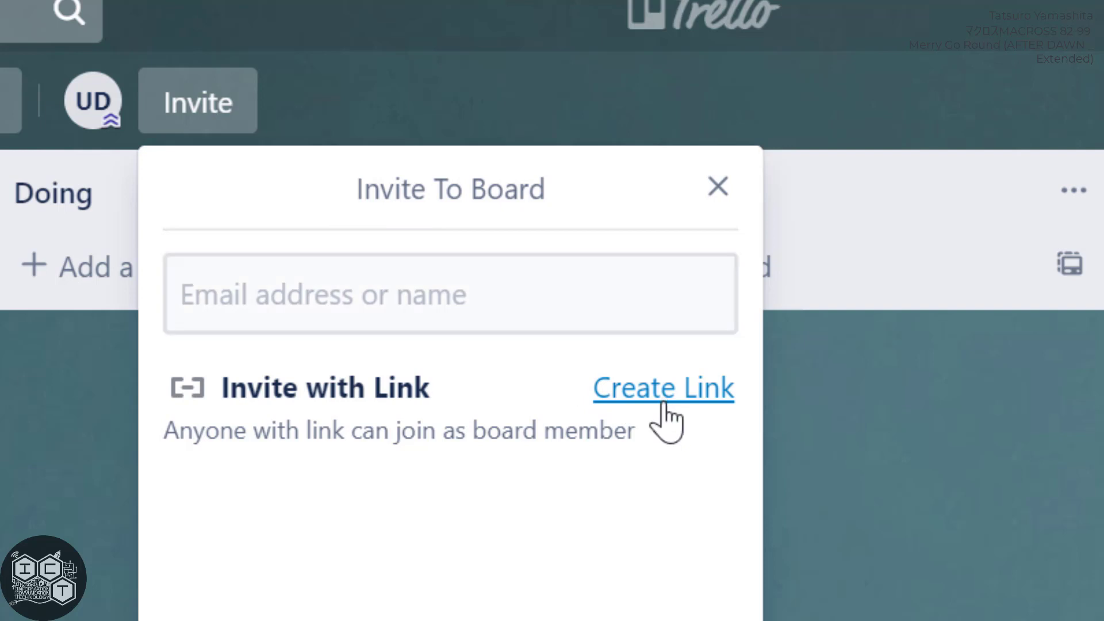
left_click(701, 498)
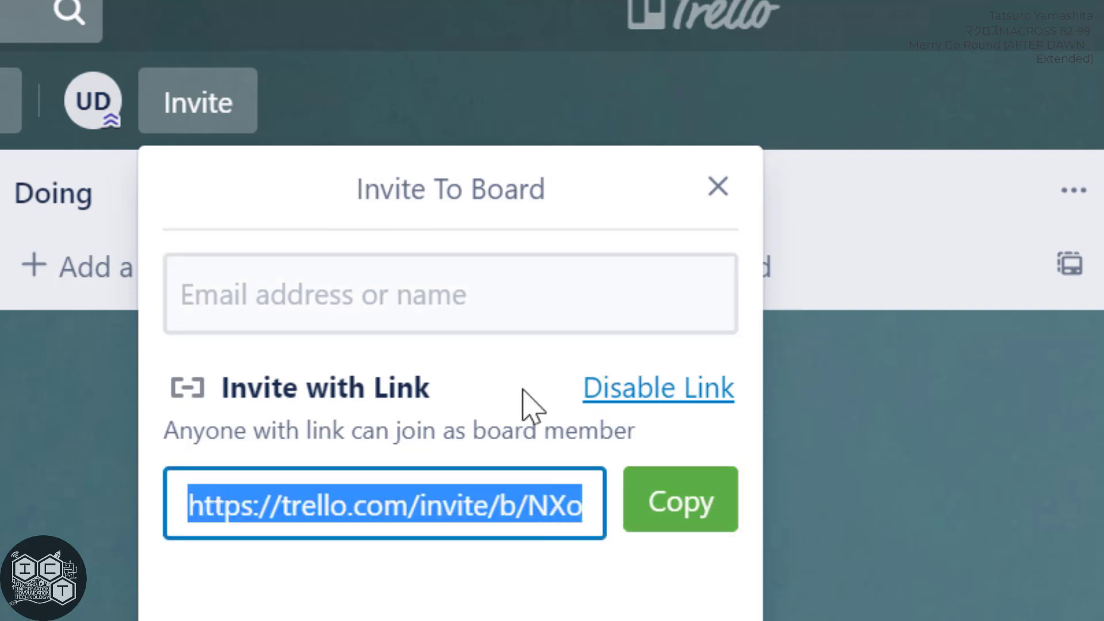
Look up the person to invite to the board by their email address.
left_click(470, 296)
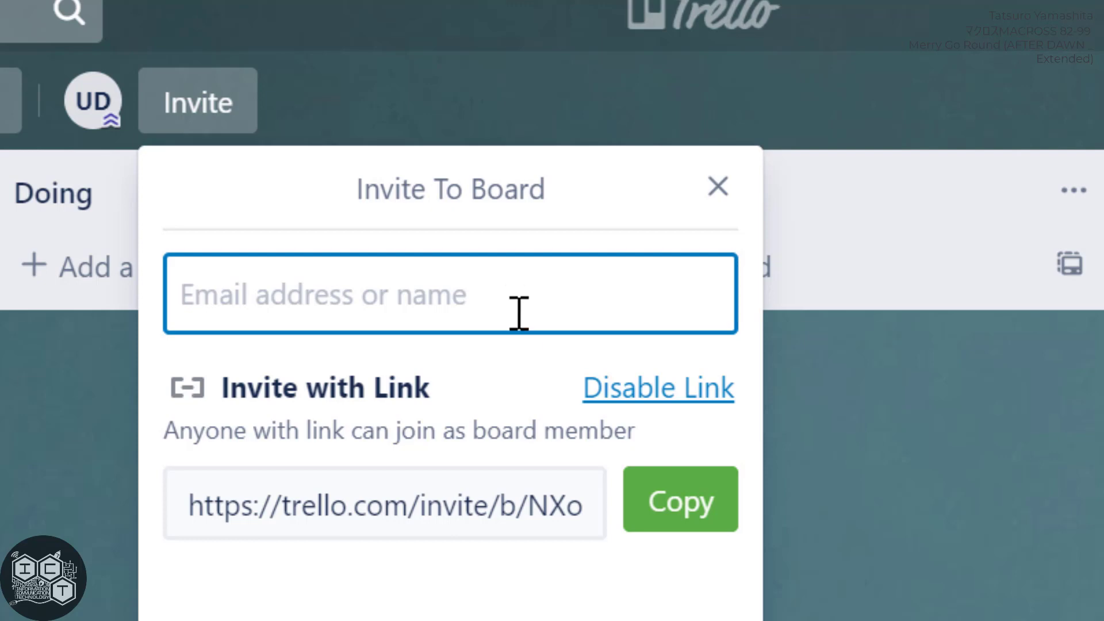
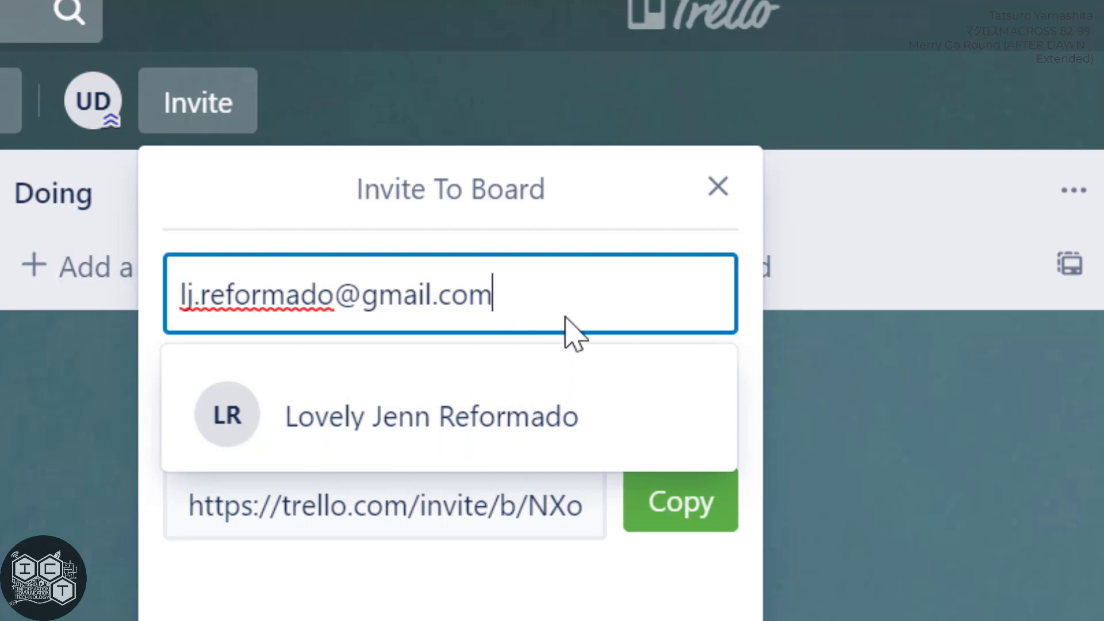
Try looking up the invitee by name instead, using the full name and shorter parts of it.
key("ctrl+a")
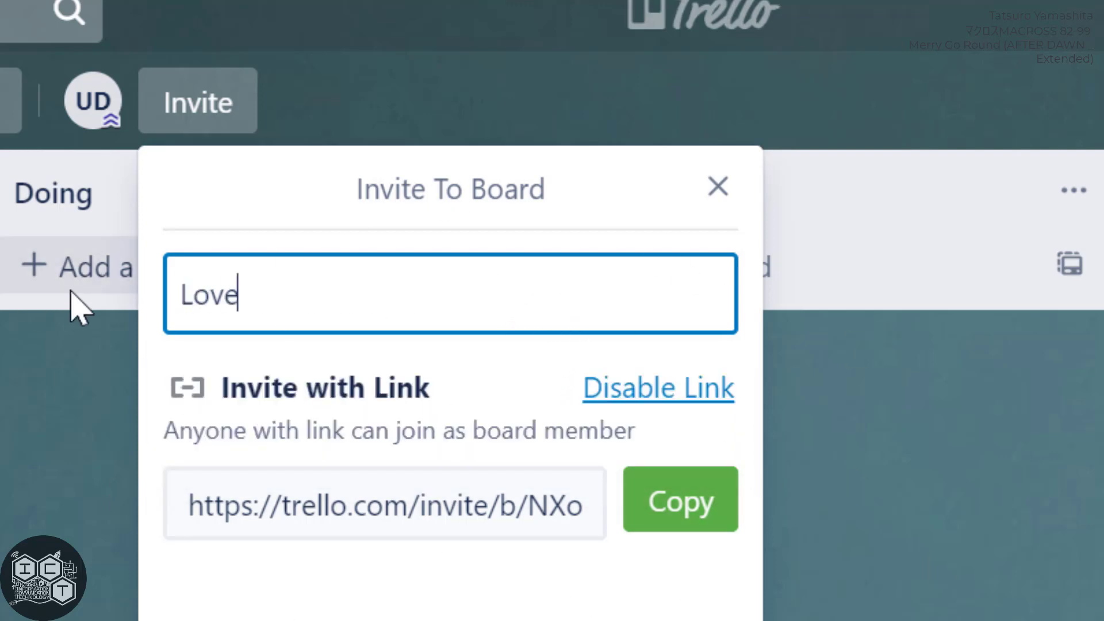
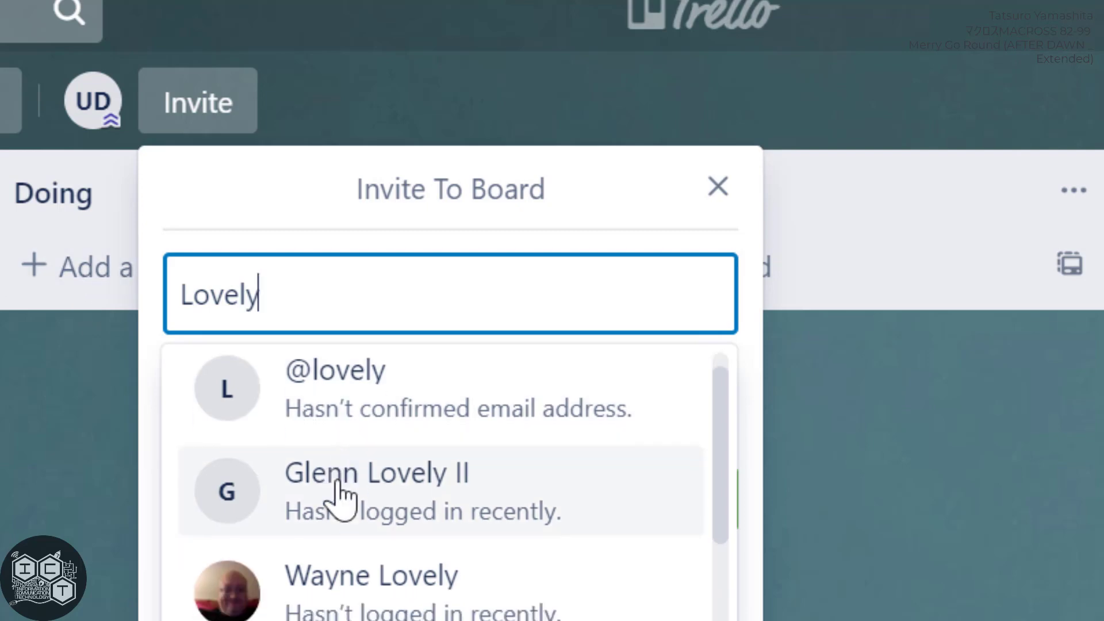
scroll(338, 495, "down", 5)
type("Jenn")
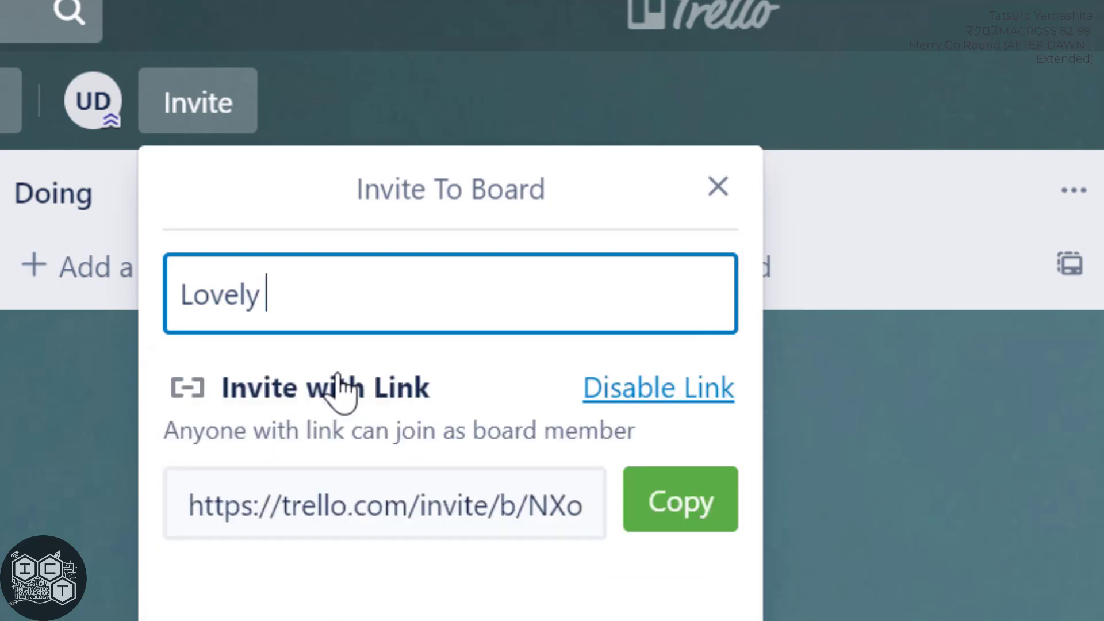
Look up the invitee by their email address, select the matching person and send the board invitation.
key("BackSpace")
key("BackSpace")
key("BackSpace")
key("BackSpace")
key("BackSpace")
key("BackSpace")
key("BackSpace")
key("BackSpace")
key("BackSpace")
key("BackSpace")
key("BackSpace")
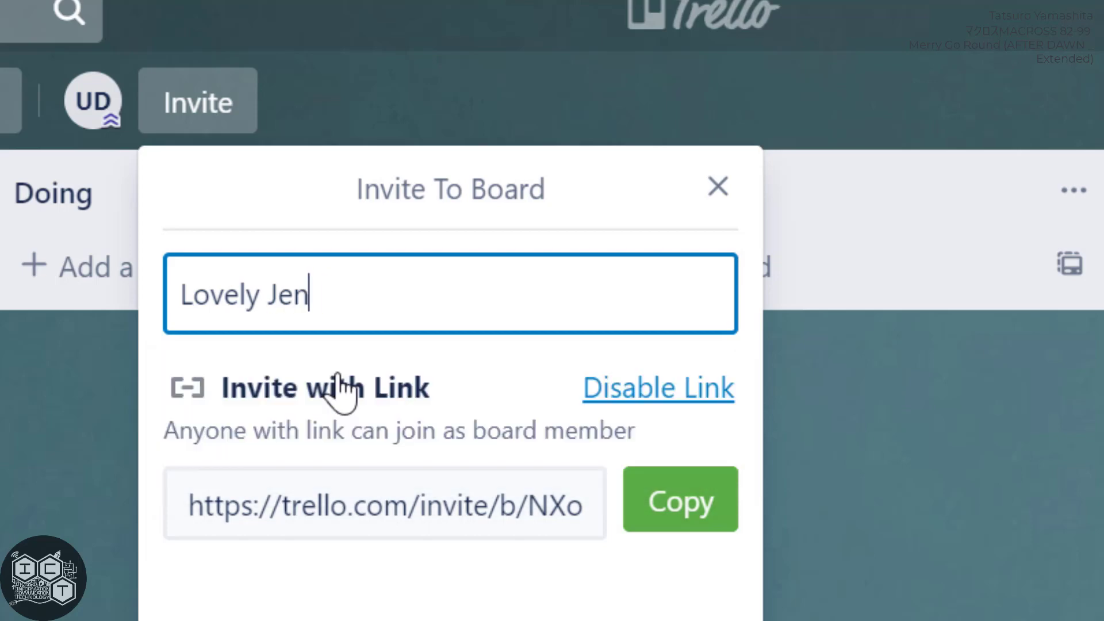
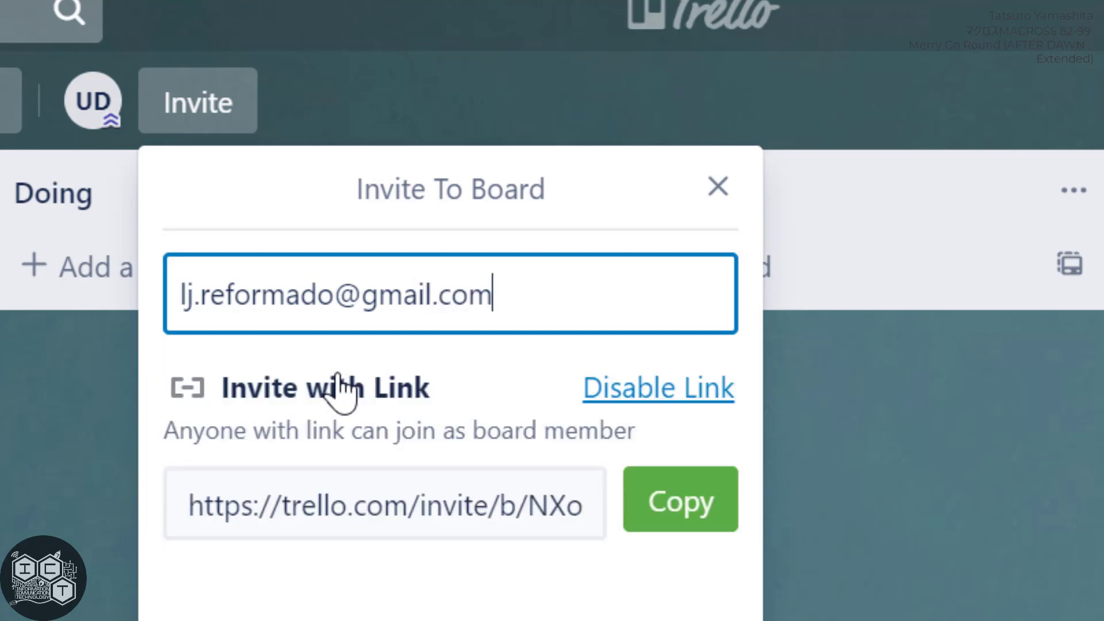
left_click(459, 416)
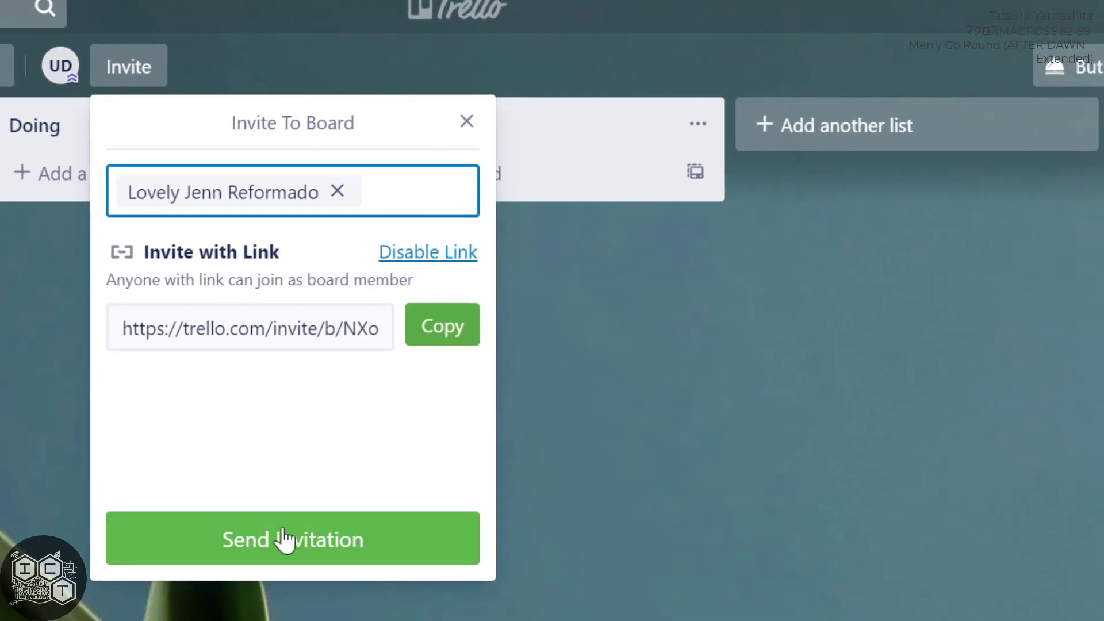
left_click(284, 540)
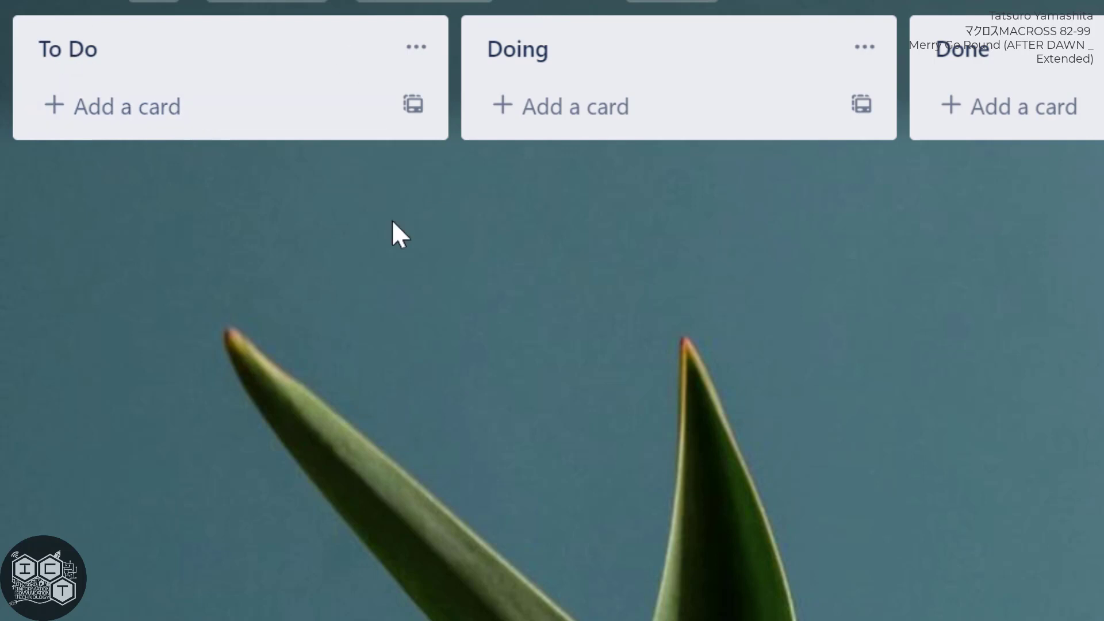
Add a card titled "Create outline script" to the To Do list.
left_click(102, 118)
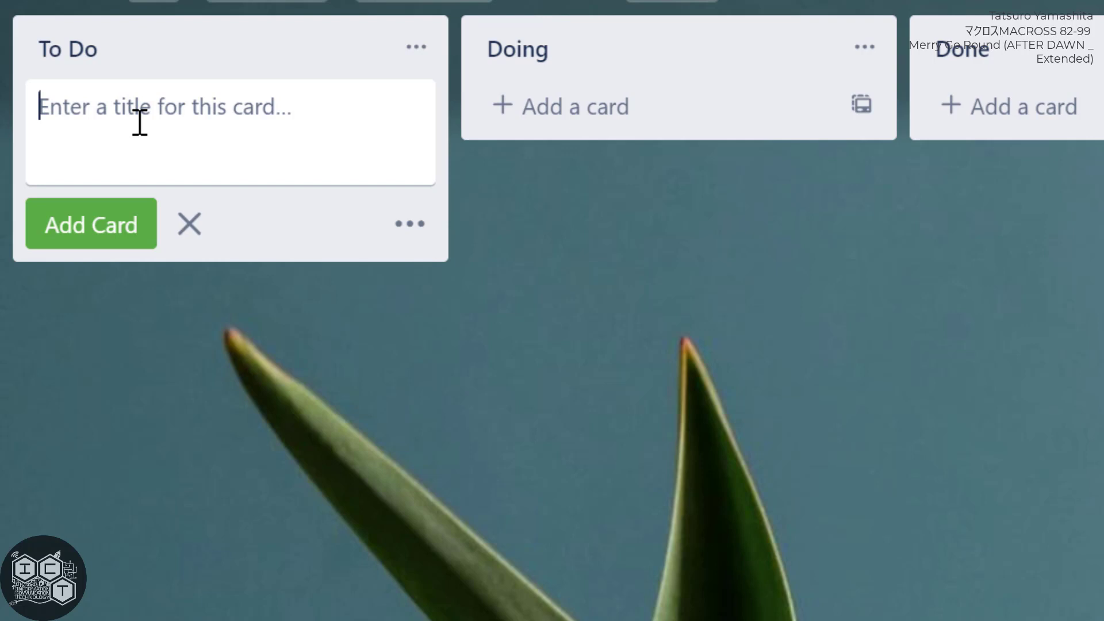
type("Sc")
key("BackSpace")
key("BackSpace")
type("Cr")
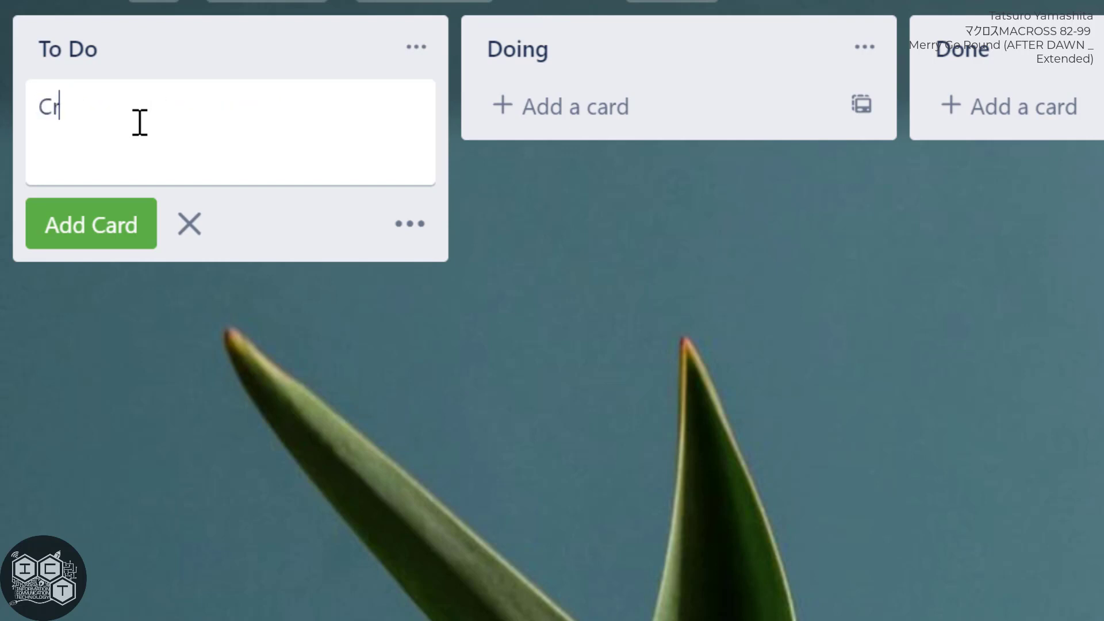
type("eate outl")
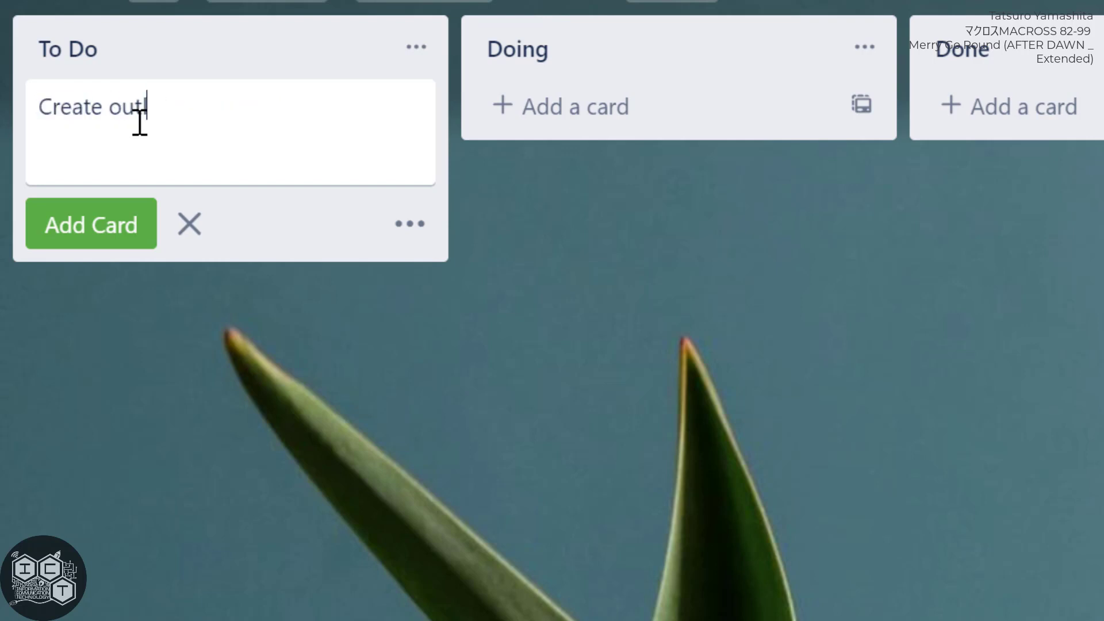
type("ine script")
key("Return")
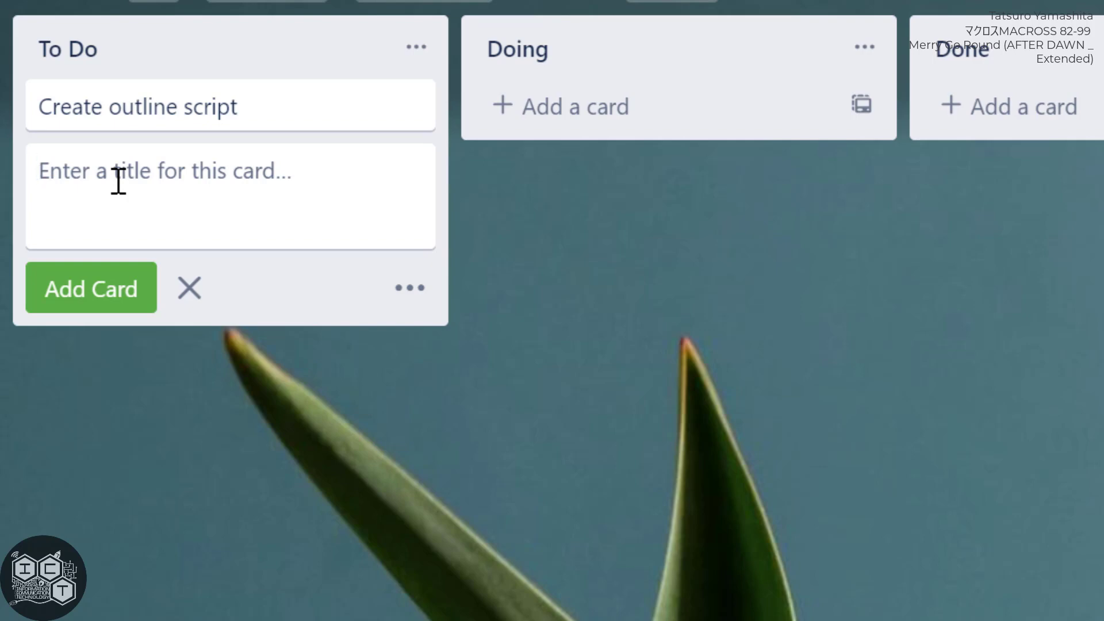
Add a second To Do card titled "Create script".
type("Create dia")
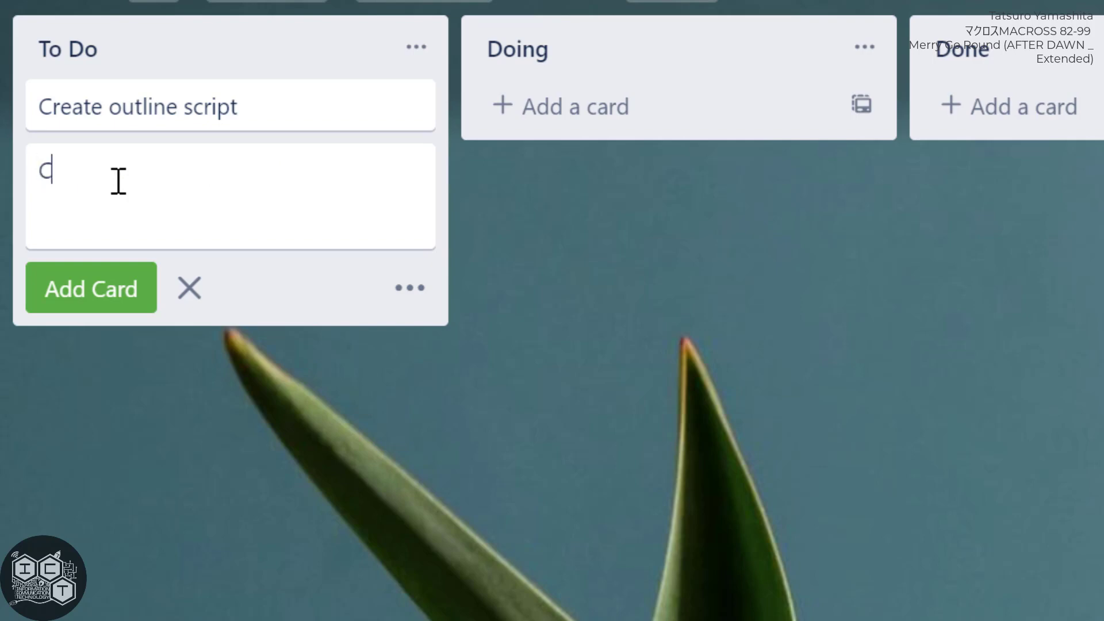
key("BackSpace")
key("BackSpace")
key("BackSpace")
type("script")
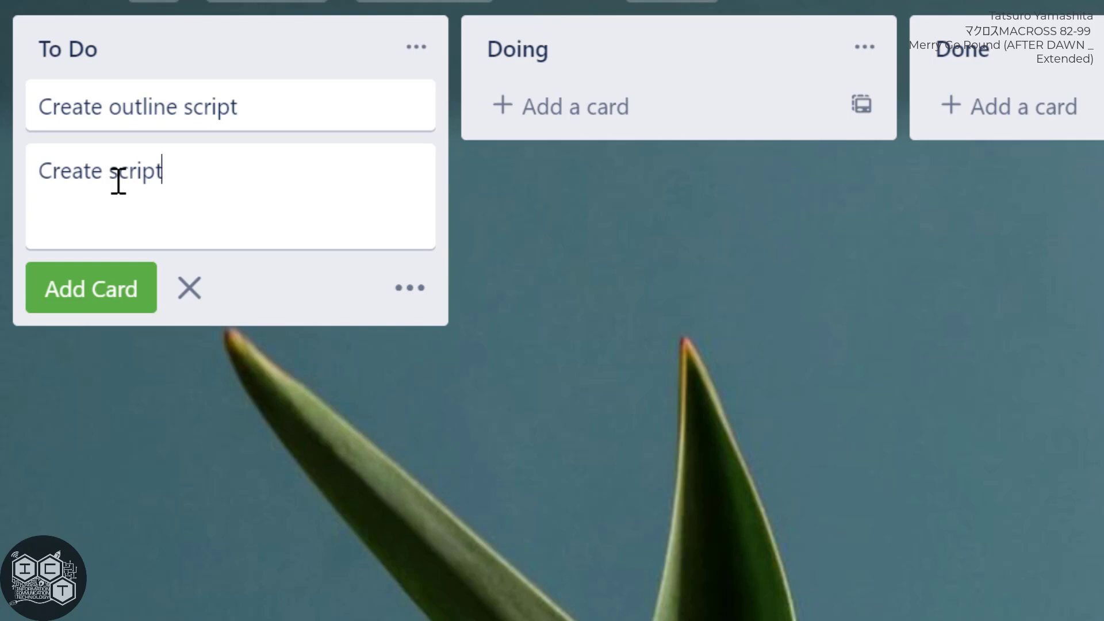
key("Return")
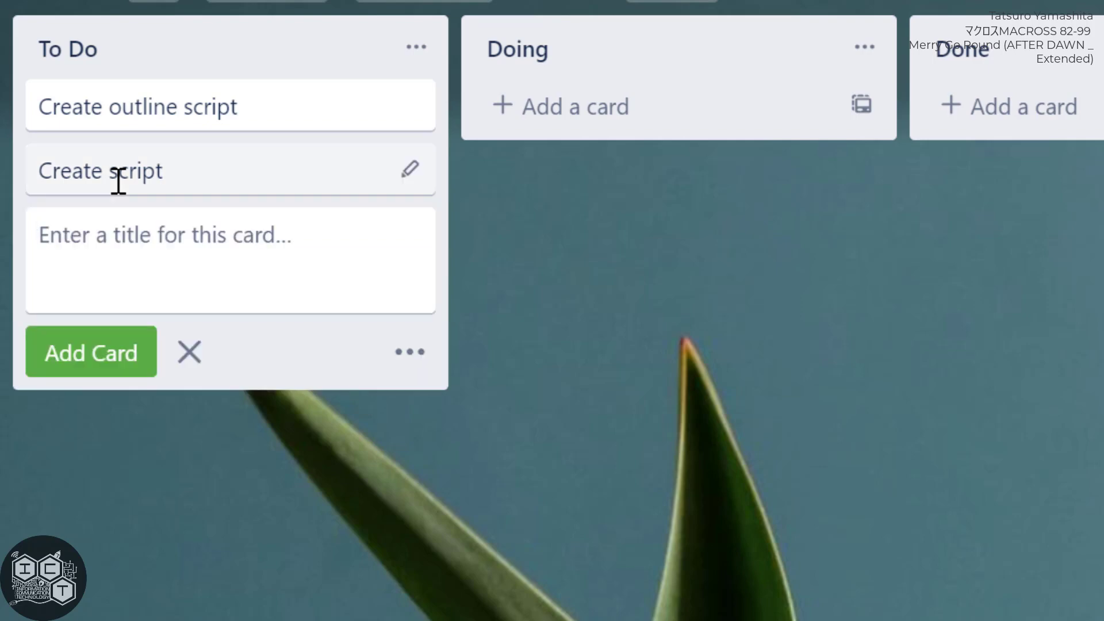
Add a third To Do card titled "Design character turnarounds".
type("Design ch")
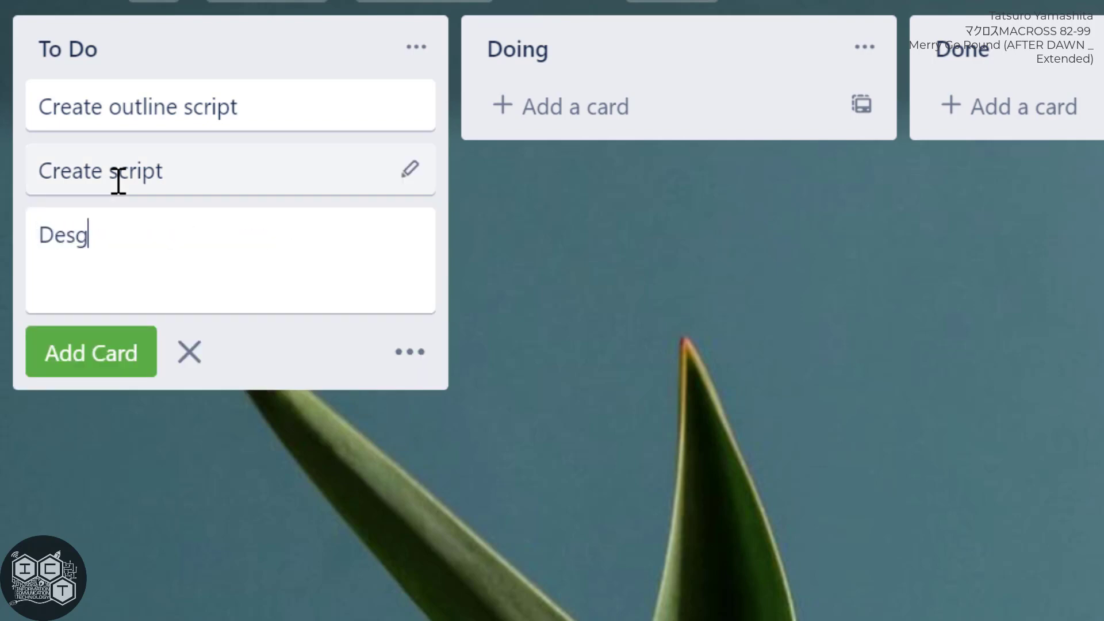
type("aracter urn")
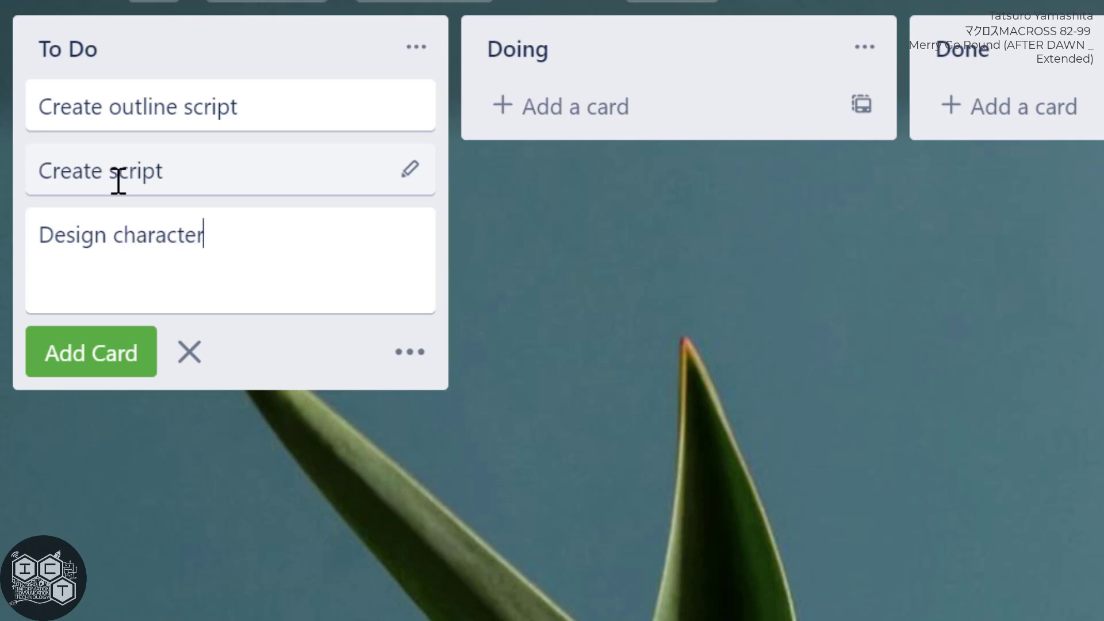
key("BackSpace")
key("BackSpace")
key("BackSpace")
type("turnarounds")
key("Return")
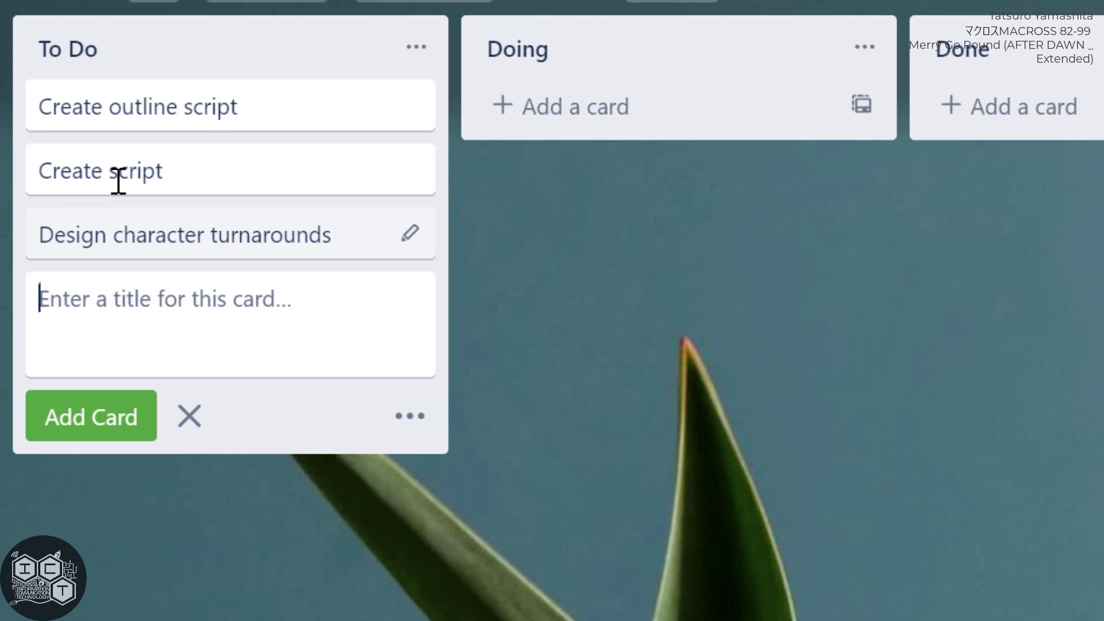
Add a To Do card titled "UML Diagrams - Use case".
type("UML D")
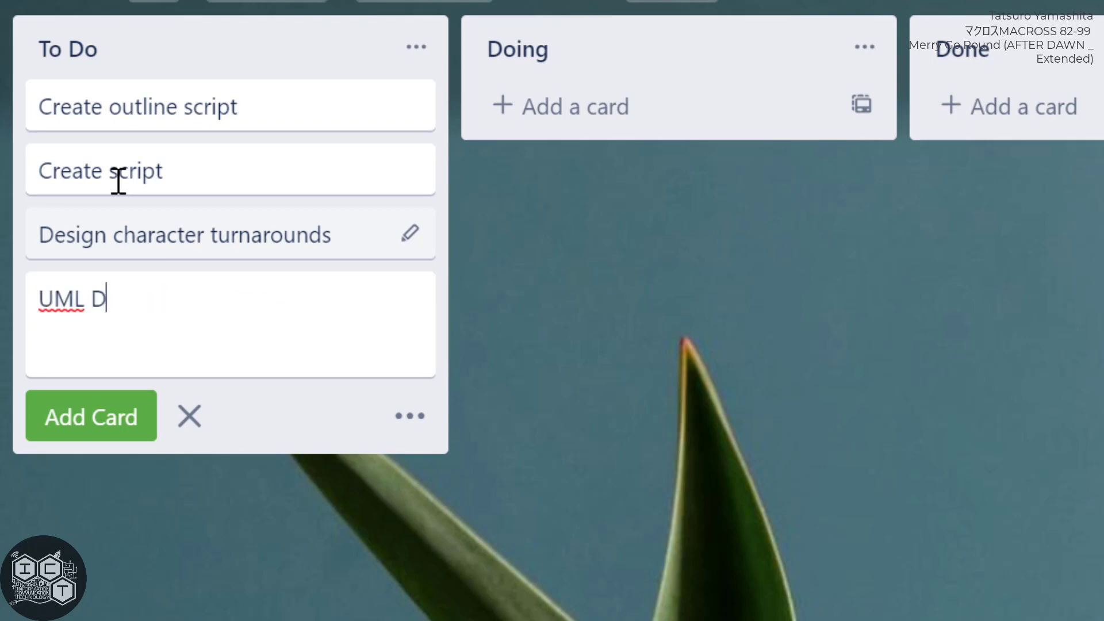
type("iagrams - ")
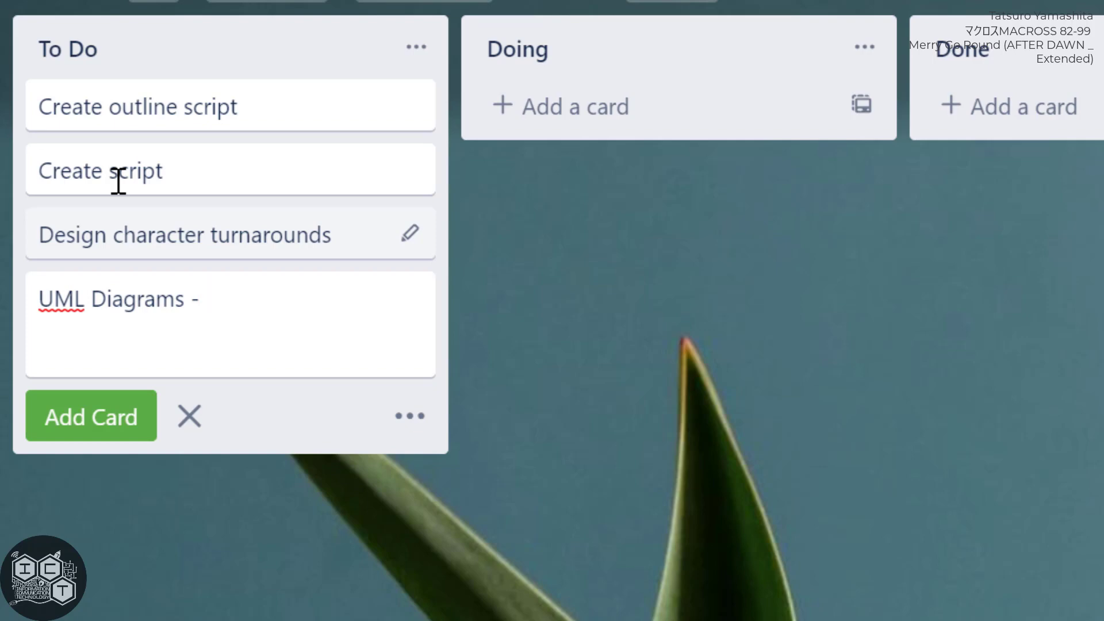
type("Use case")
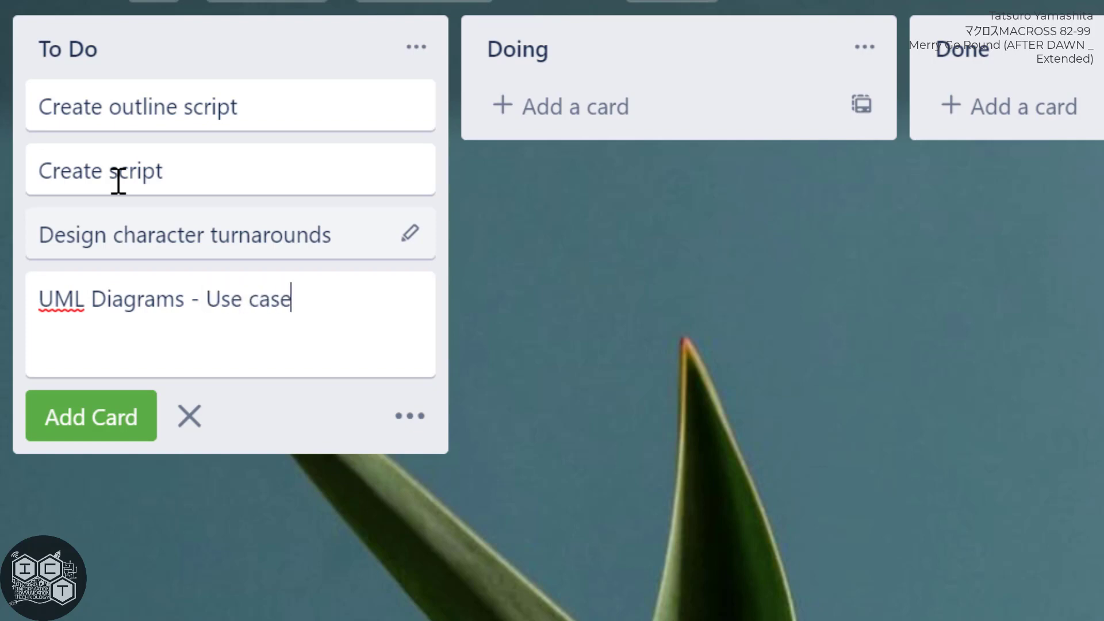
key("Return")
Add a To Do card titled "UML Diagrams - Class" and finish adding cards.
type("UML")
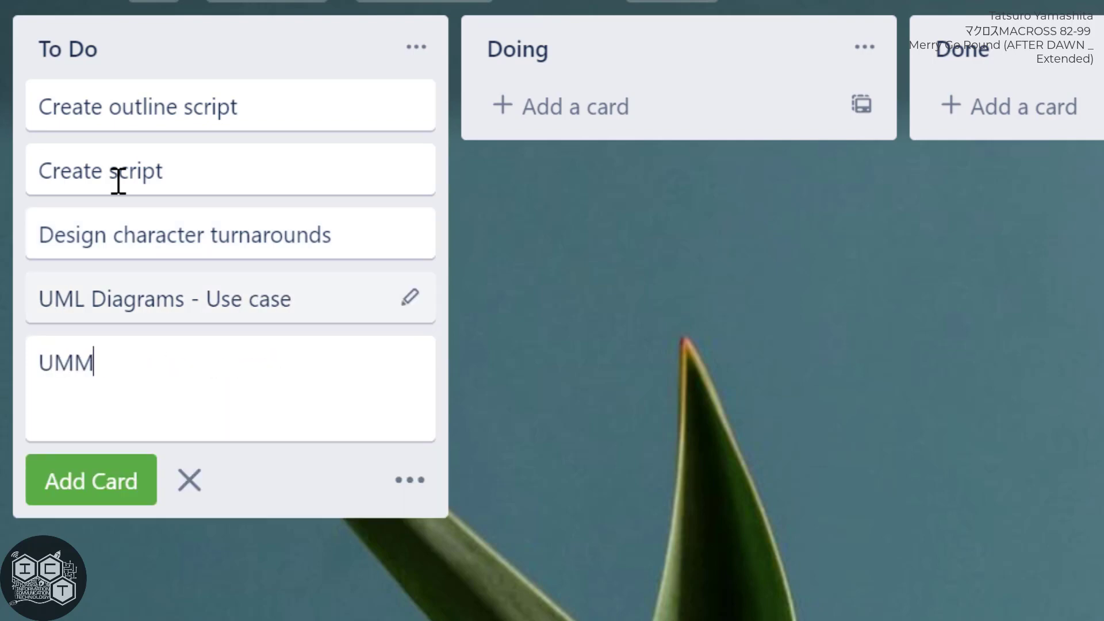
key("BackSpace")
type(":")
key("BackSpace")
type("L Diag")
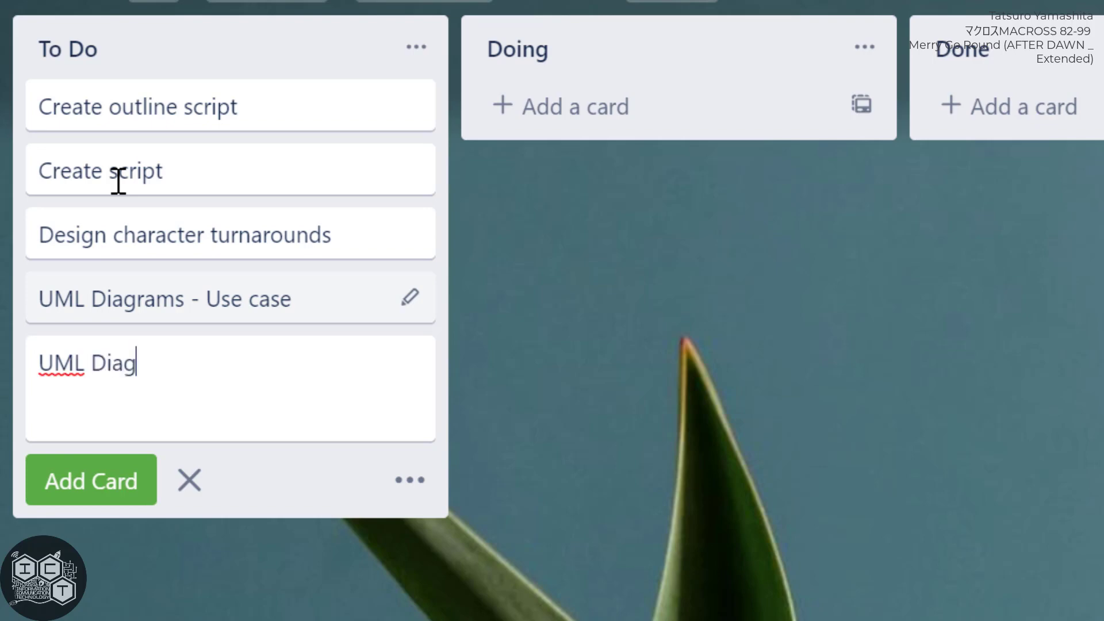
type("rams - Class")
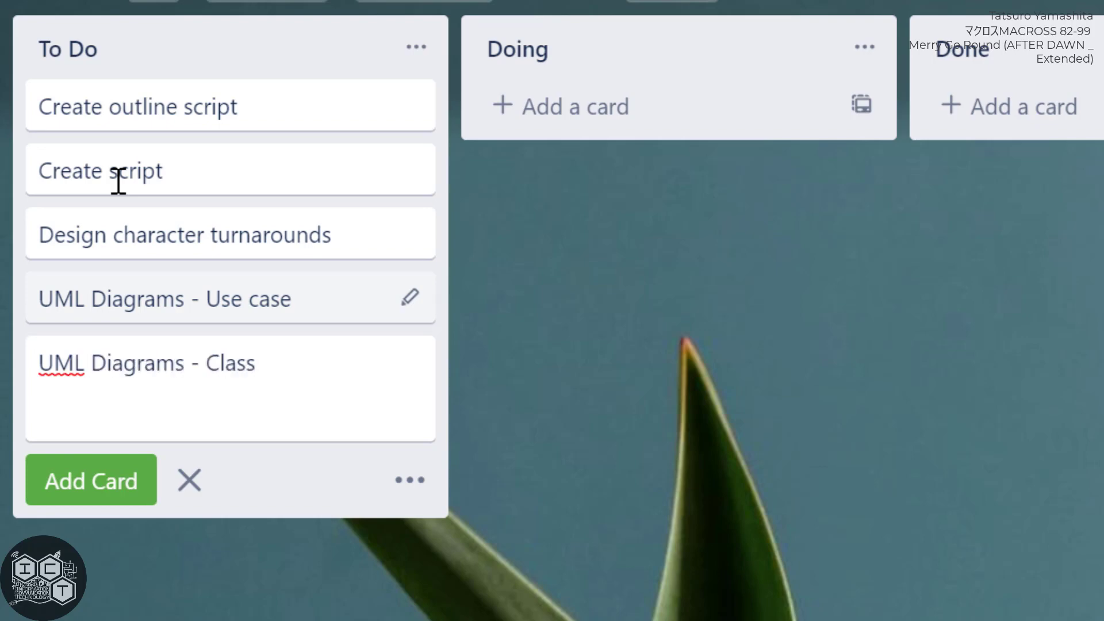
left_click(181, 306)
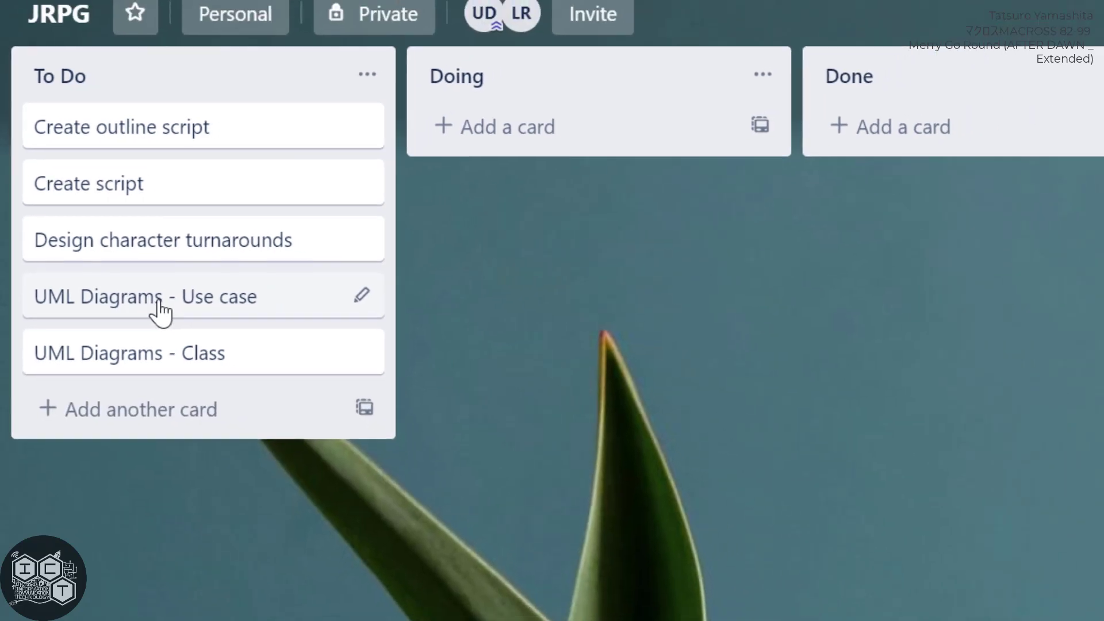
Open the "UML Diagrams - Use case" card and write the description "Actors" and "Use cases" on two lines.
left_click(180, 306)
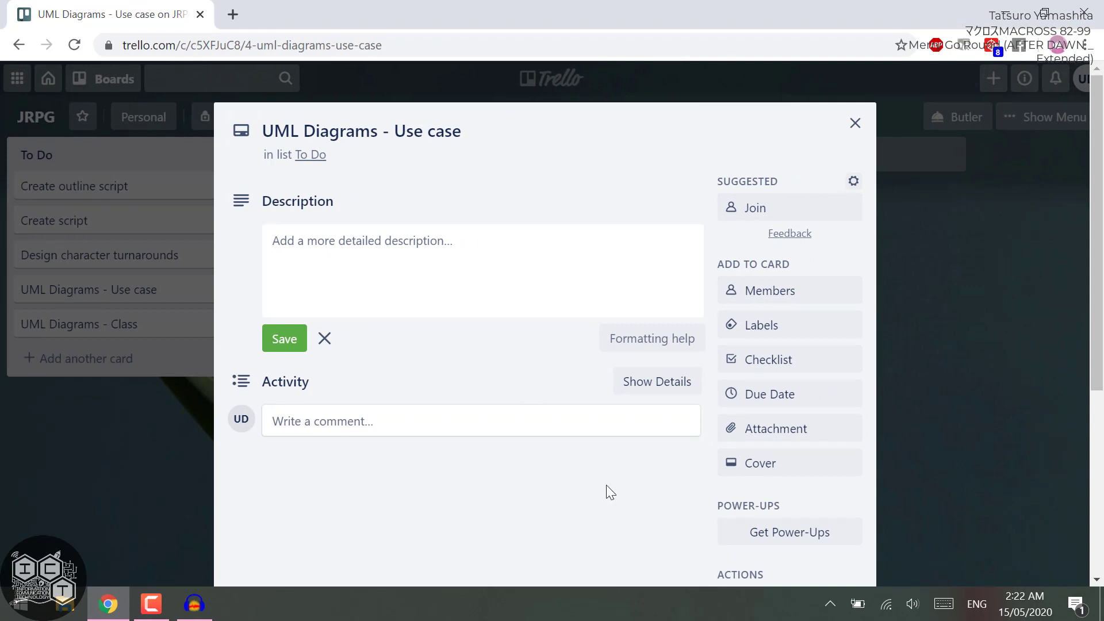
left_click(334, 254)
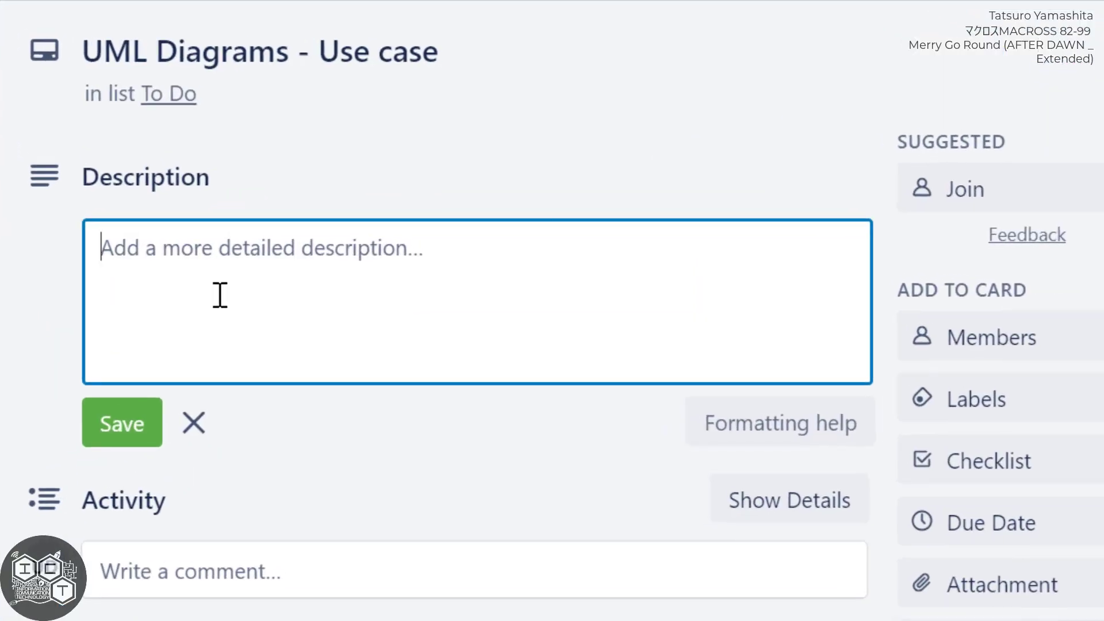
type("Actors")
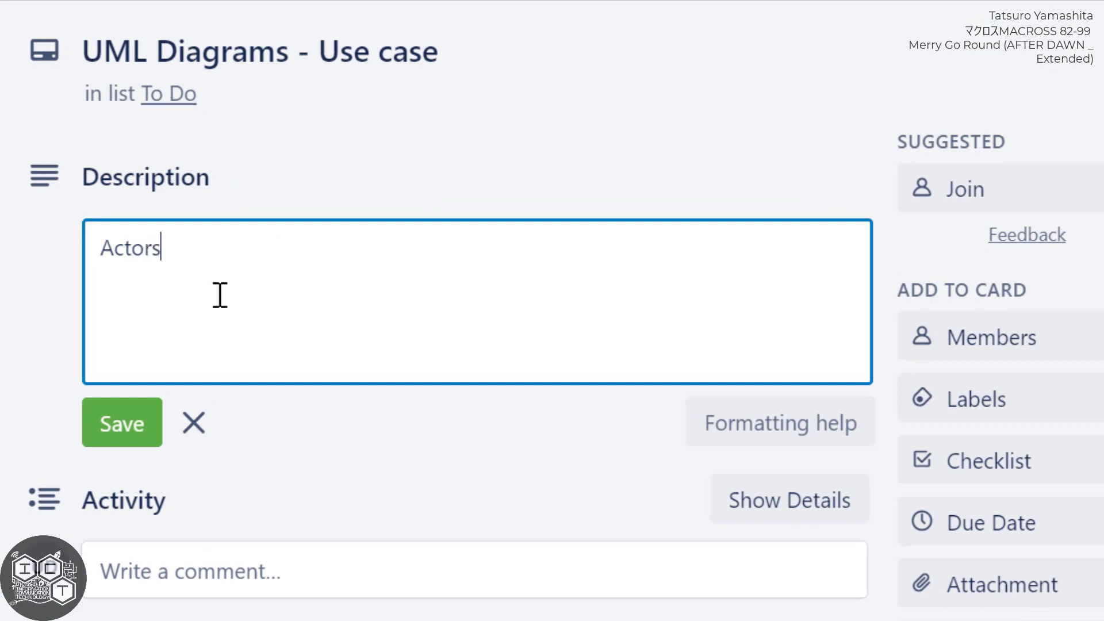
key("Return")
type("Use caes")
key("BackSpace")
key("BackSpace")
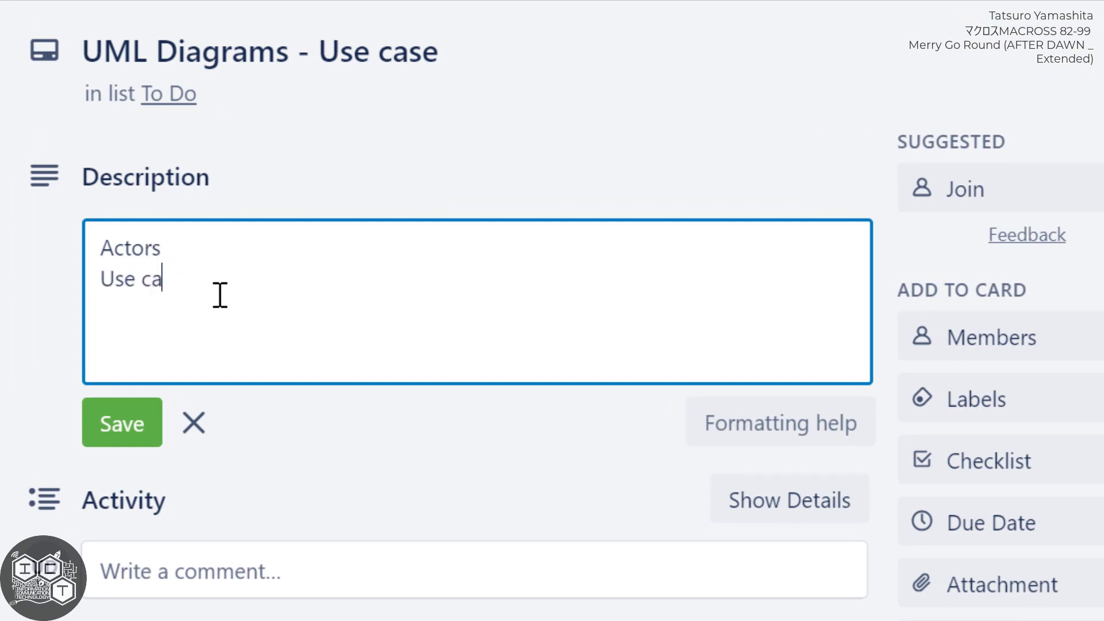
type("ses")
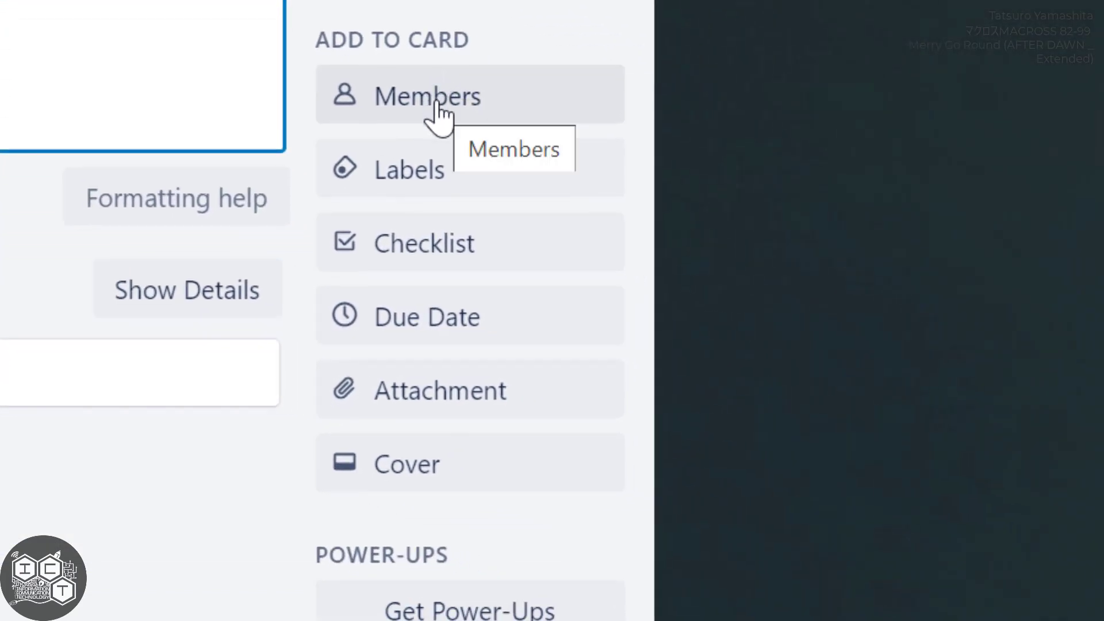
Assign the invited board member to the "UML Diagrams - Use case" card.
left_click(437, 112)
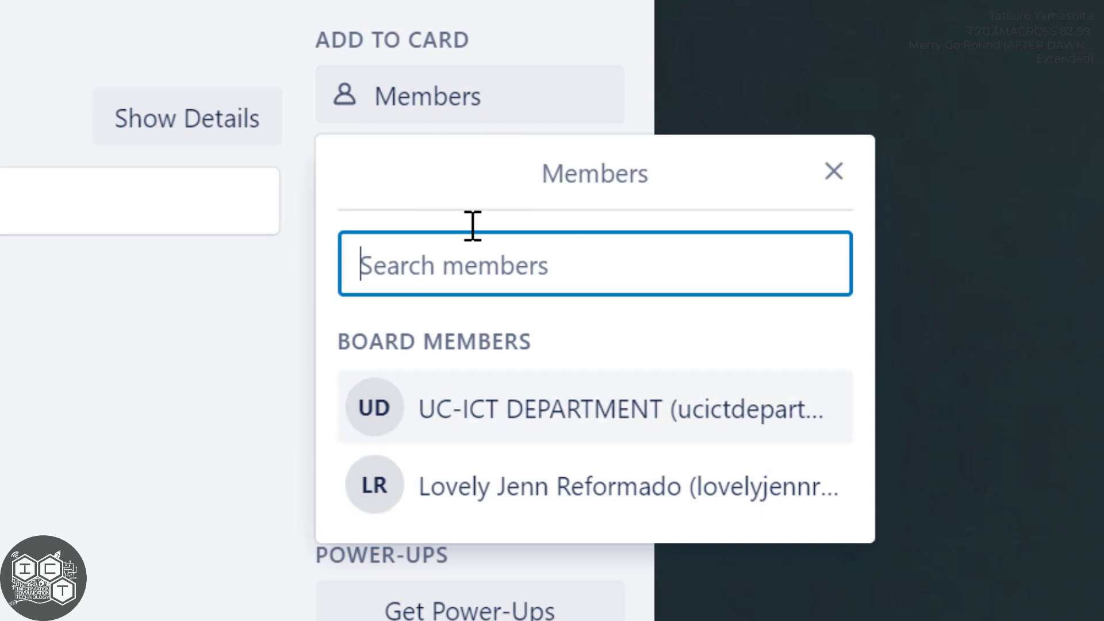
left_click(551, 487)
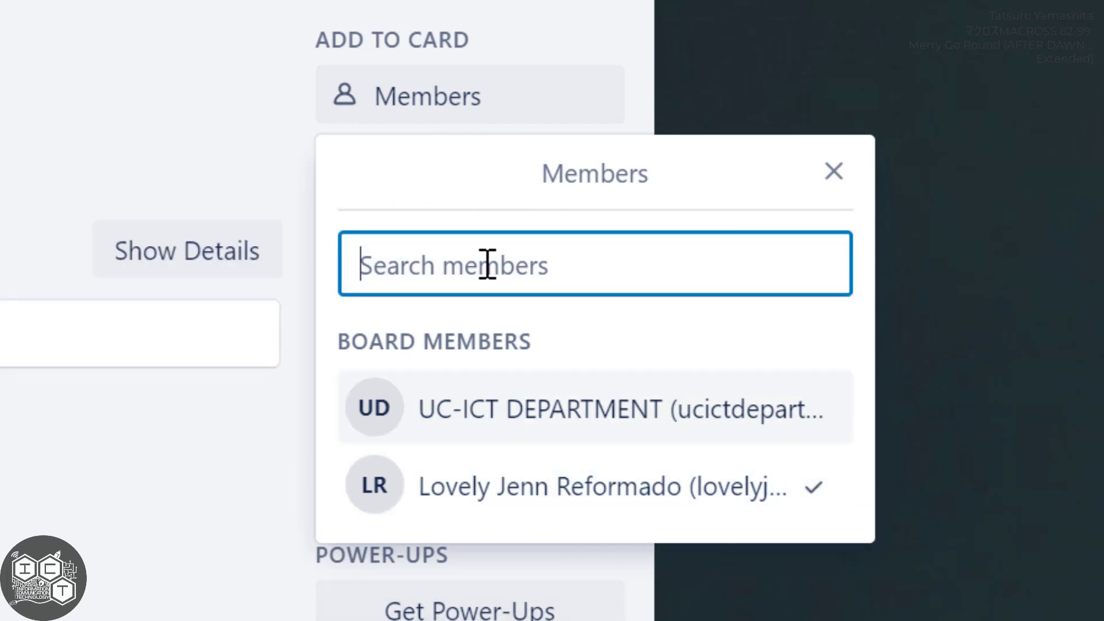
left_click(209, 579)
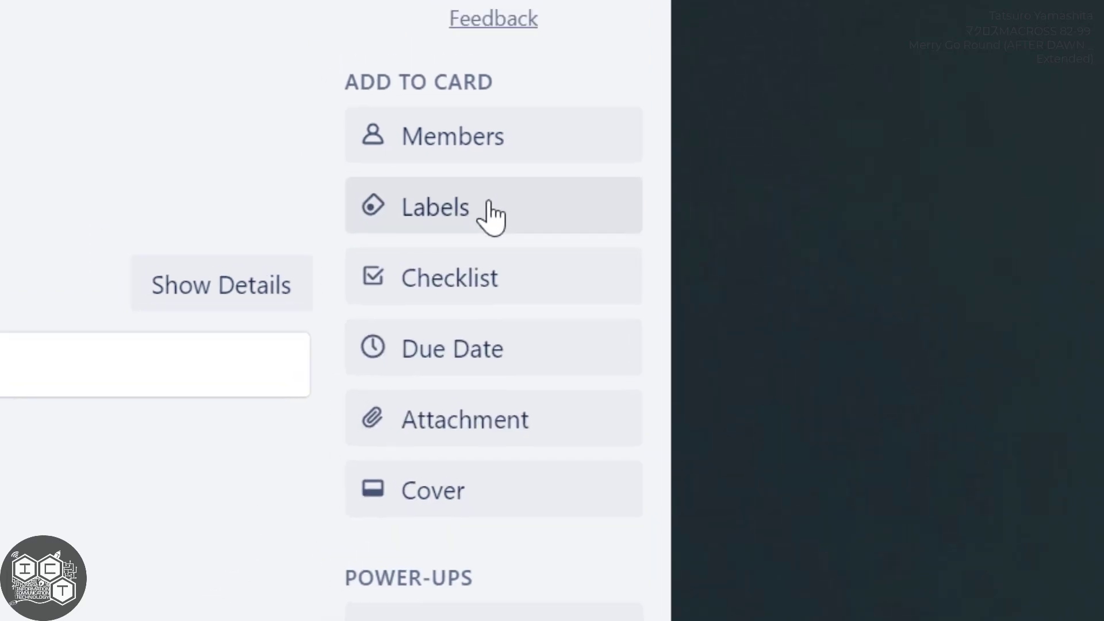
Examine the card's label colours, checklist form and remaining card actions without applying any of them.
left_click(490, 207)
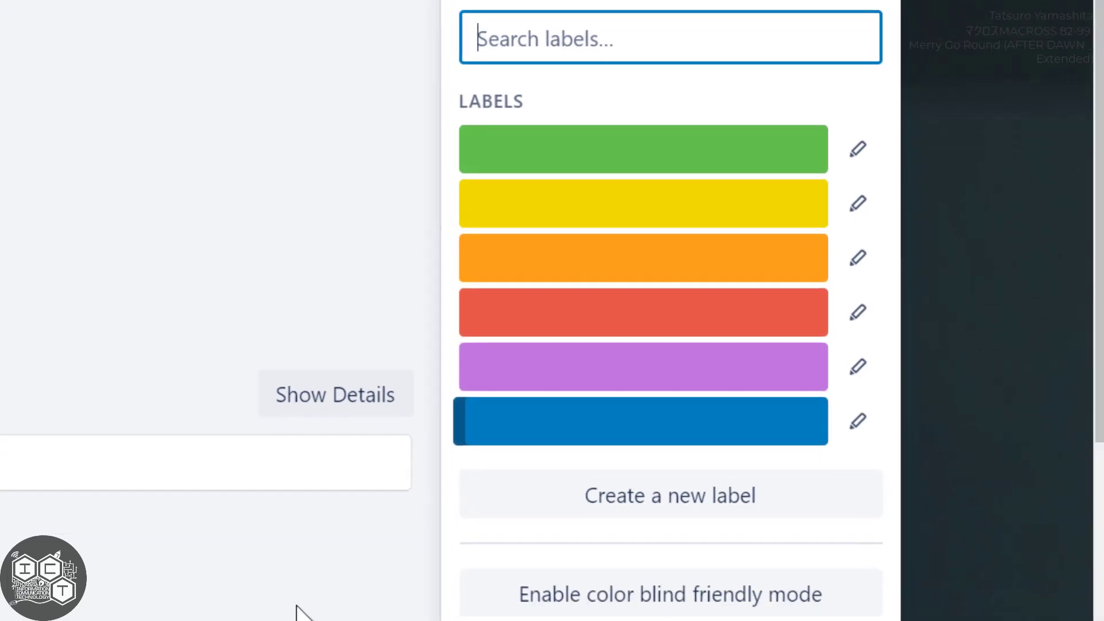
left_click(297, 607)
left_click(579, 399)
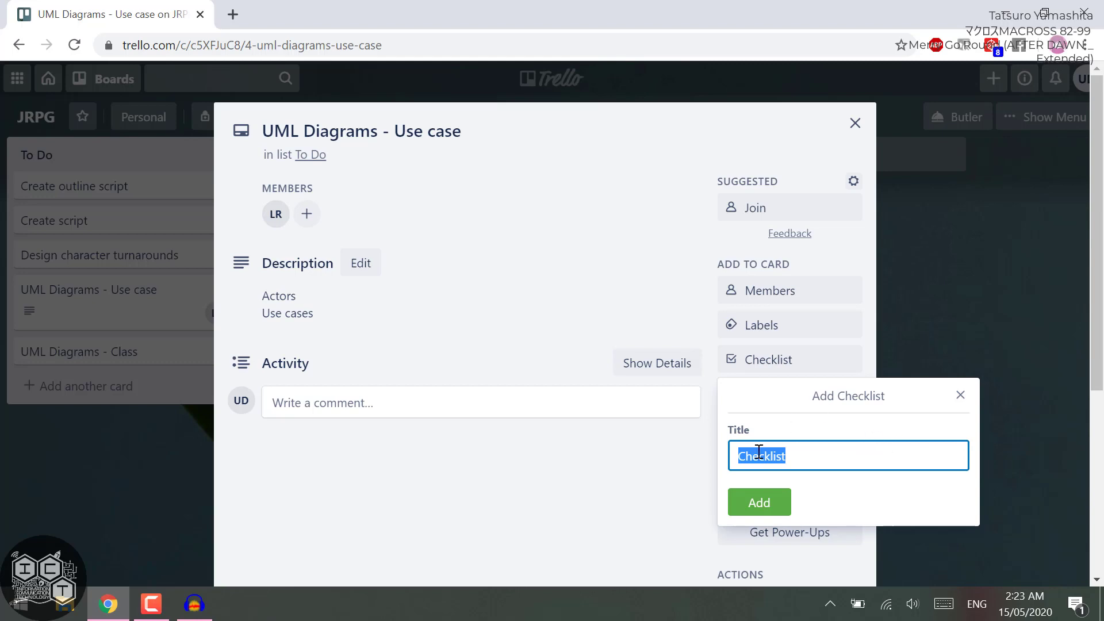
left_click(961, 396)
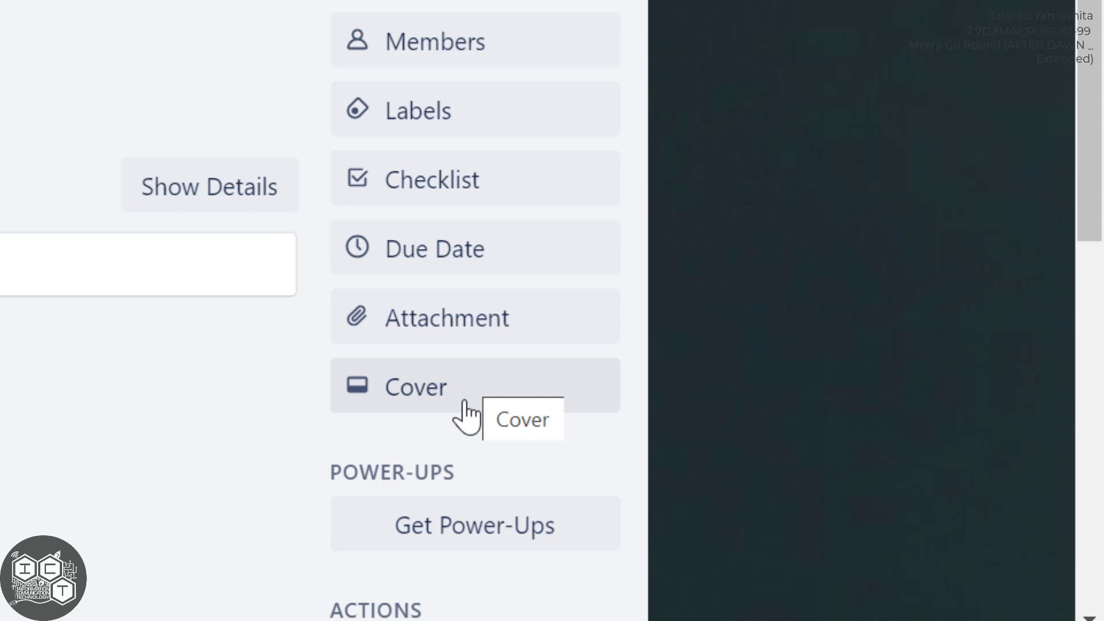
scroll(459, 405, "down", 10)
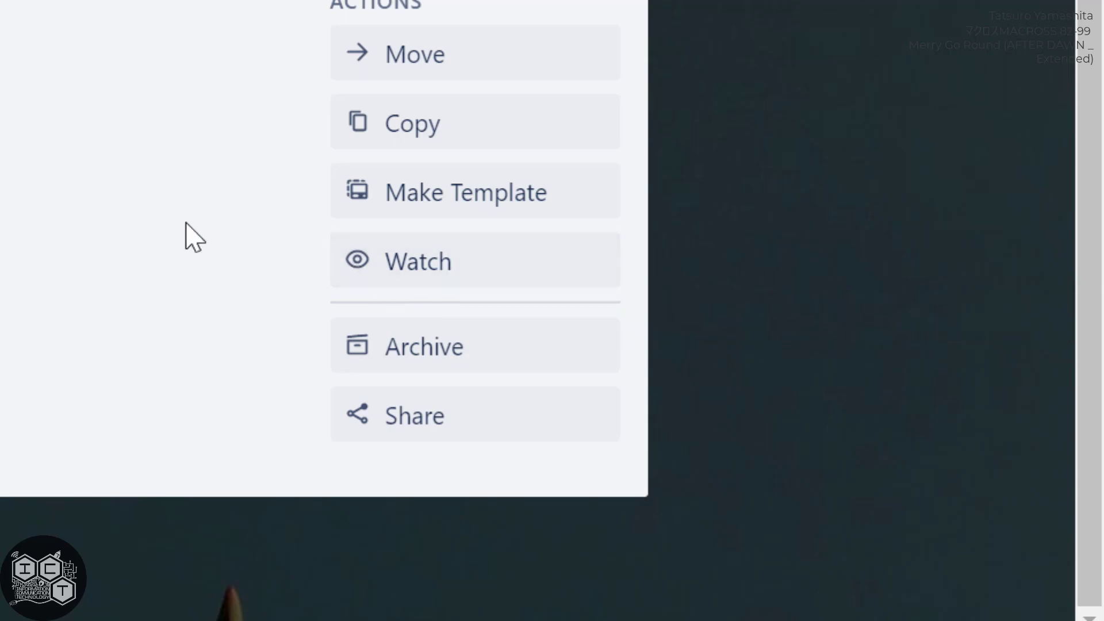
Close the card's details and move the "UML Diagrams - Use case" card from the To Do list to Doing.
scroll(185, 234, "up", 8)
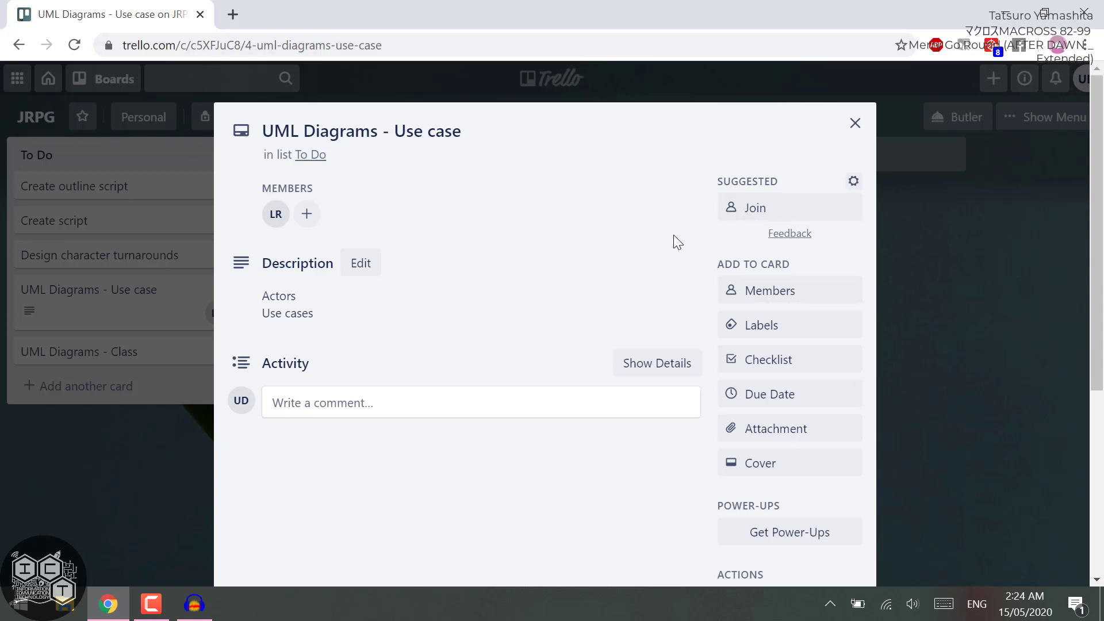
left_click(856, 123)
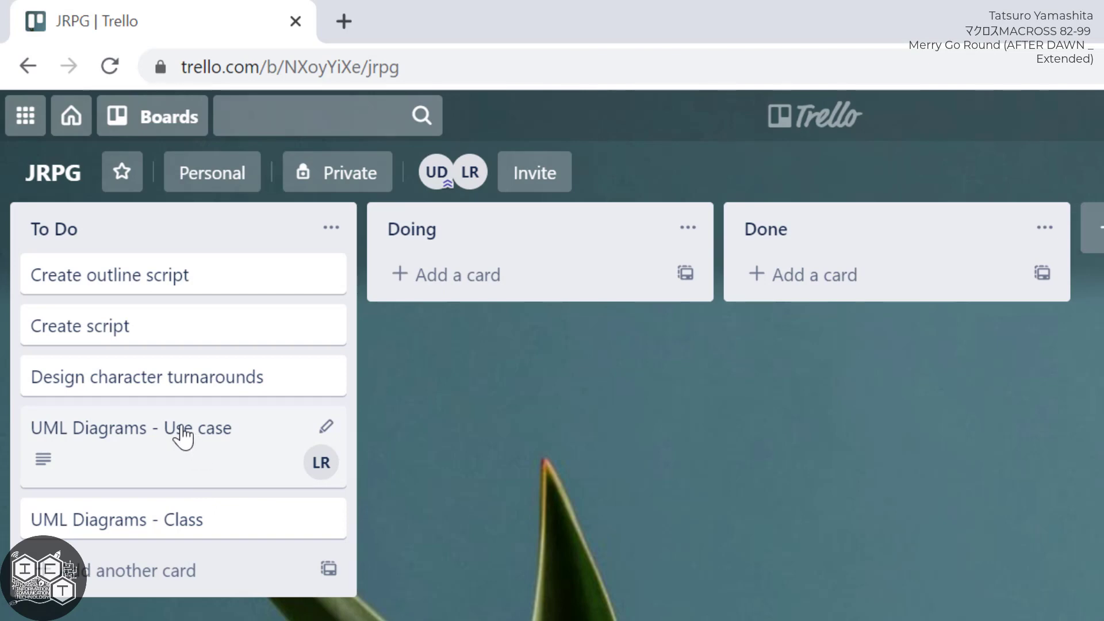
left_click_drag(183, 428, 551, 285)
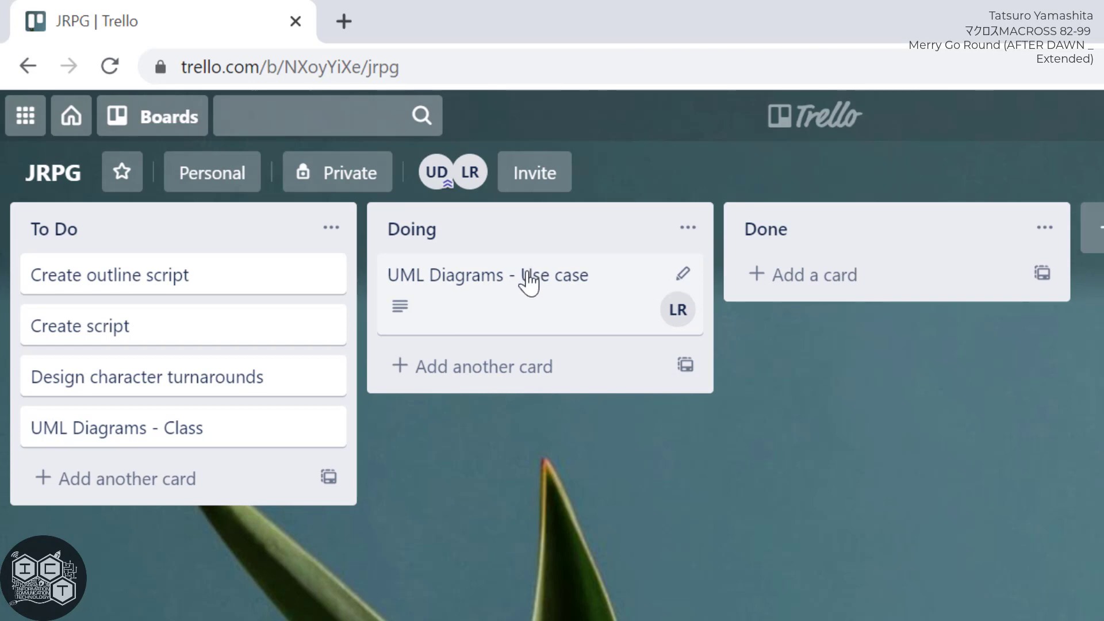
Return the "UML Diagrams - Use case" card to the To Do list and adjust its position among the cards below "Create script".
left_click_drag(525, 284, 207, 464)
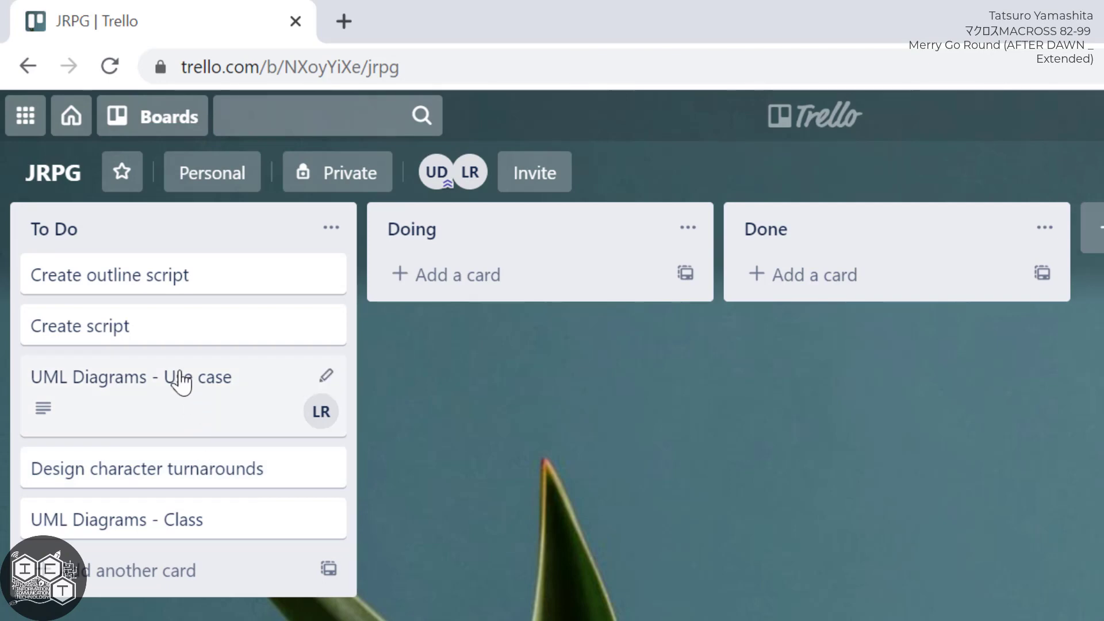
left_click_drag(181, 382, 178, 413)
Advance the "UML Diagrams - Use case" card from To Do to Doing and on to the Done list.
left_click_drag(224, 423, 554, 326)
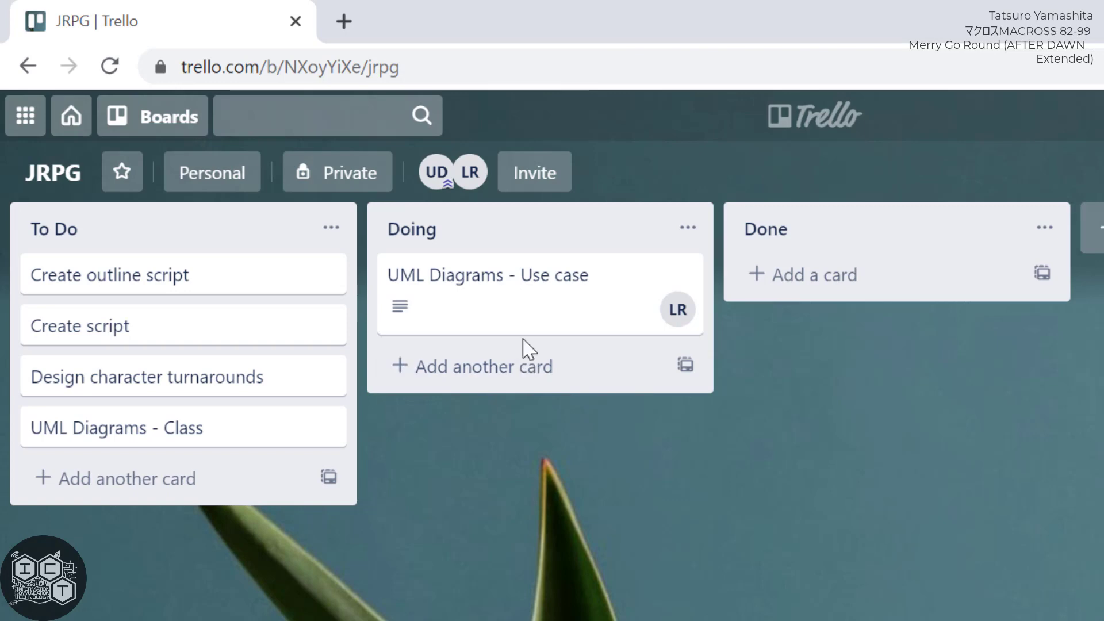
left_click_drag(547, 281, 865, 327)
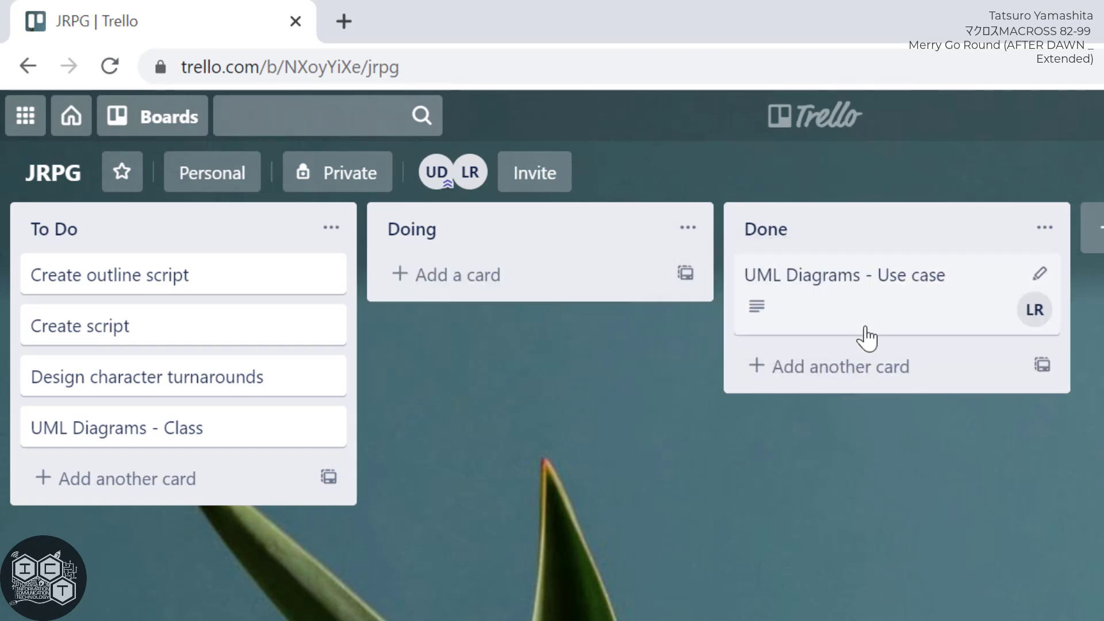